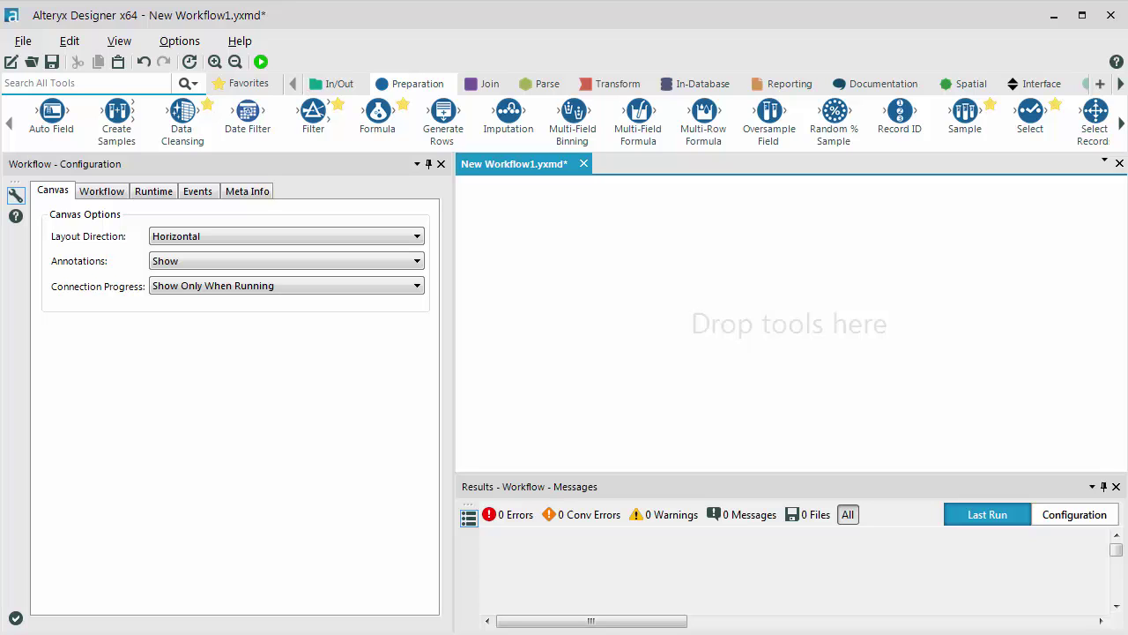
Step: Add an Input Data tool from the In/Out tools to the canvas
{"action": "key", "text": "alt+Tab"}
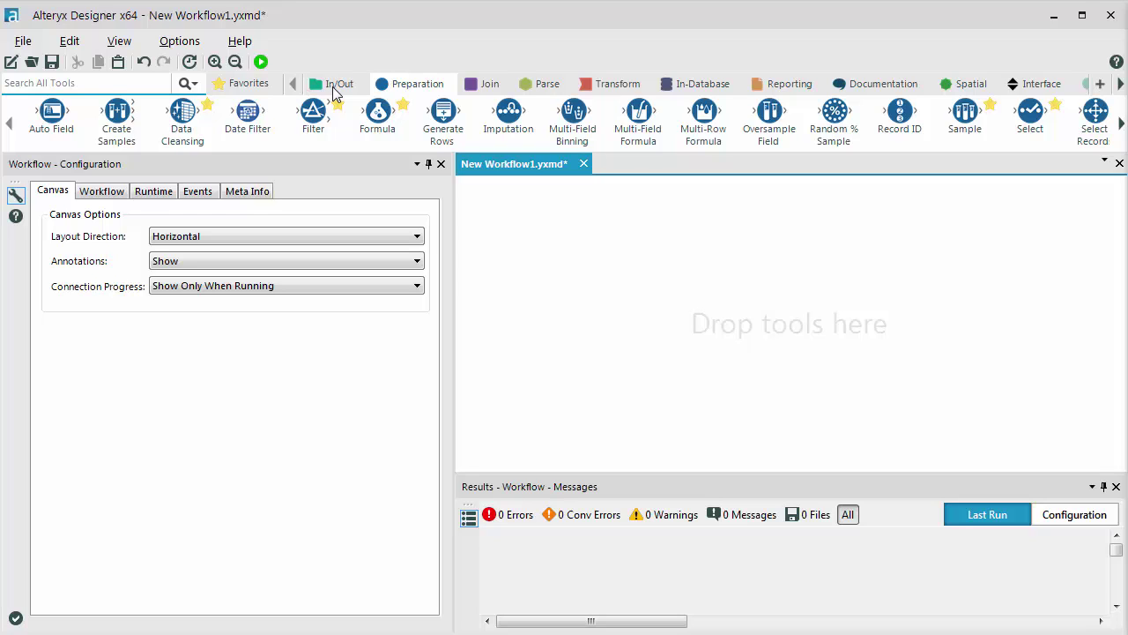
{"action": "left_click", "coordinate": [332, 86]}
{"action": "left_click_drag", "start_coordinate": [230, 114], "coordinate": [577, 328]}
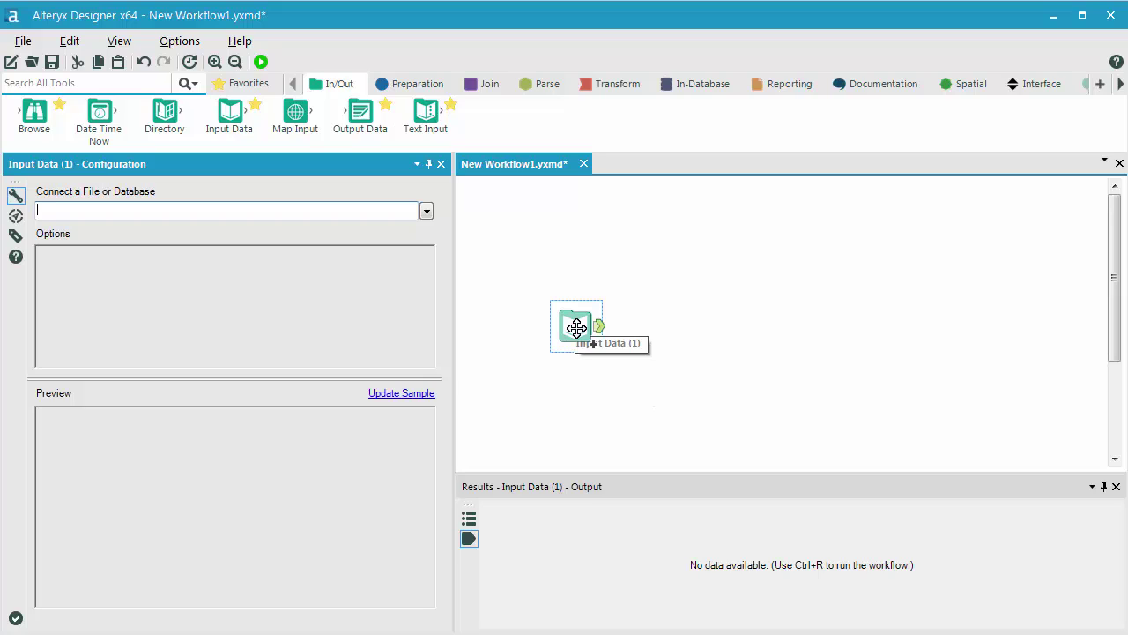
Step: Start a new ODBC database connection for the input and bring up the data source name list
{"action": "left_click", "coordinate": [426, 212]}
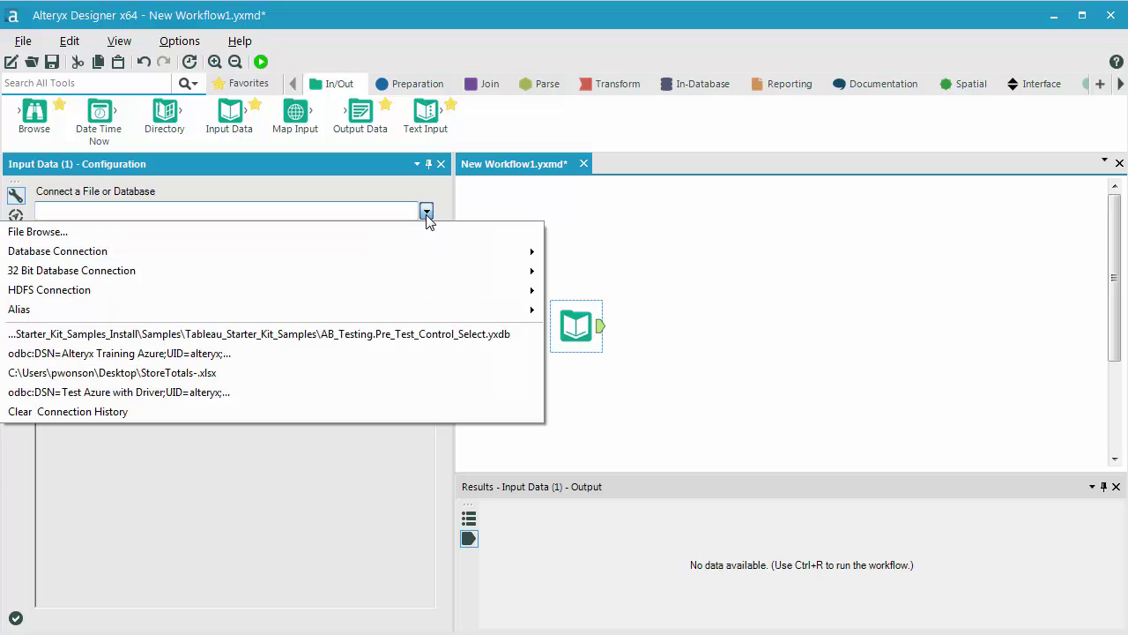
{"action": "mouse_move", "coordinate": [393, 253]}
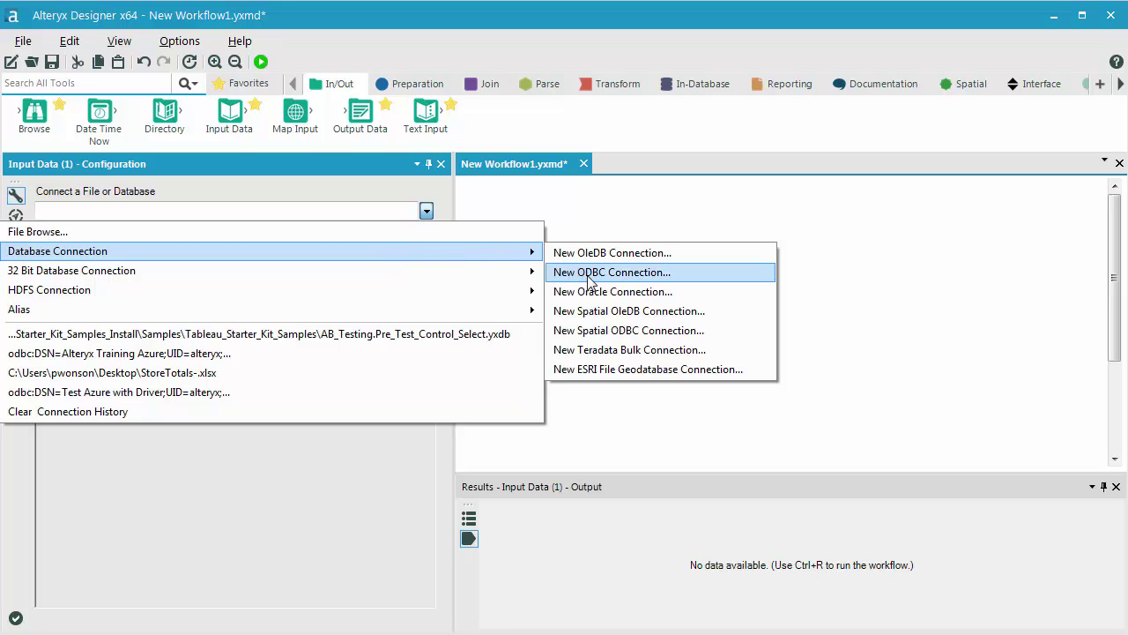
{"action": "left_click", "coordinate": [667, 280]}
{"action": "left_click", "coordinate": [620, 306]}
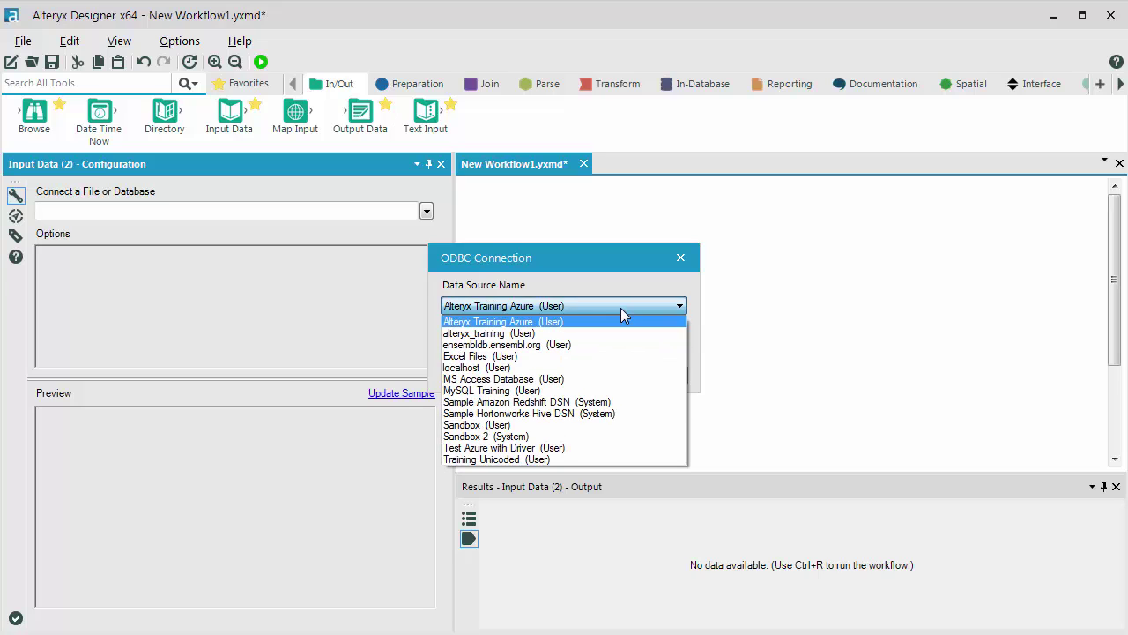
Step: Connect to the Alteryx Training Azure (User) data source using its user name and password
{"action": "left_click", "coordinate": [486, 325]}
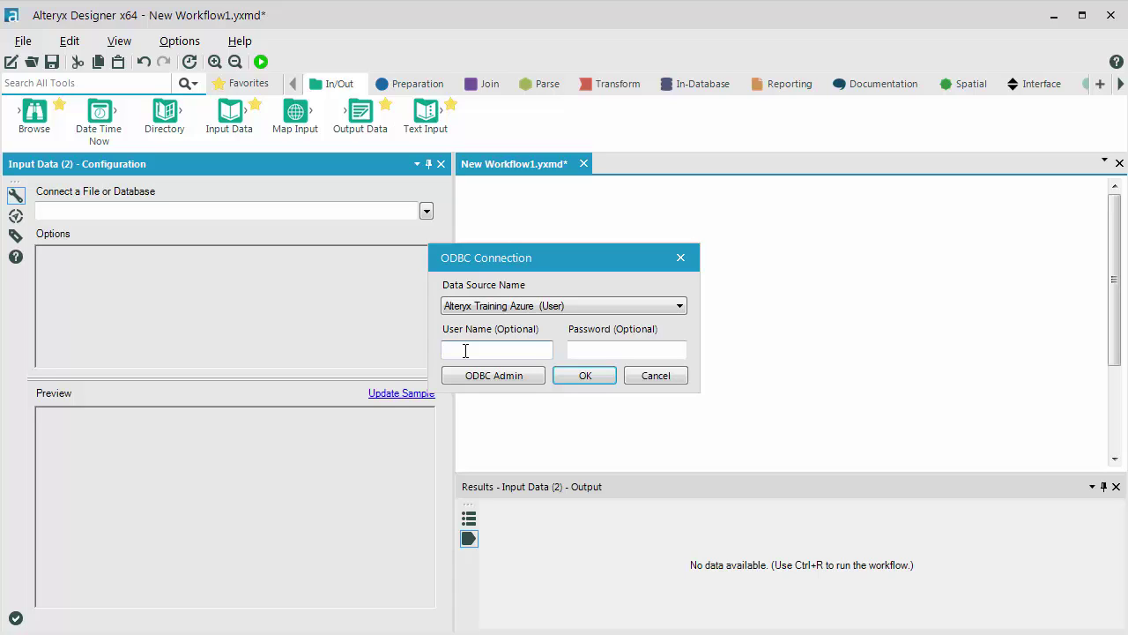
{"action": "type", "text": "alteryx"}
{"action": "key", "text": "Tab"}
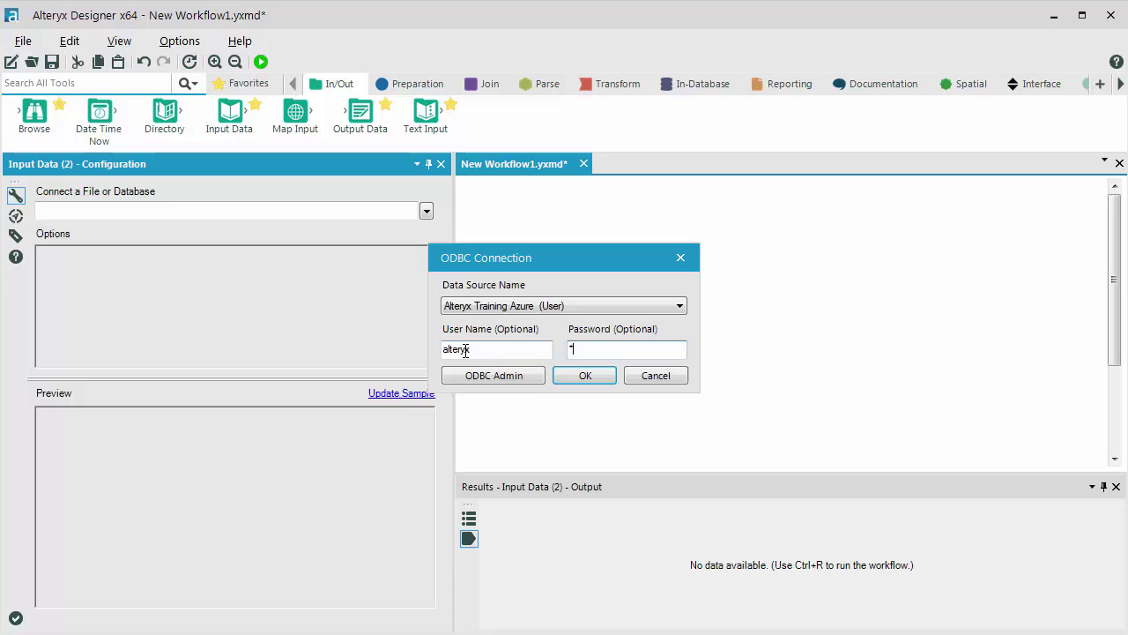
{"action": "type", "text": "alteryx12"}
{"action": "left_click", "coordinate": [589, 377]}
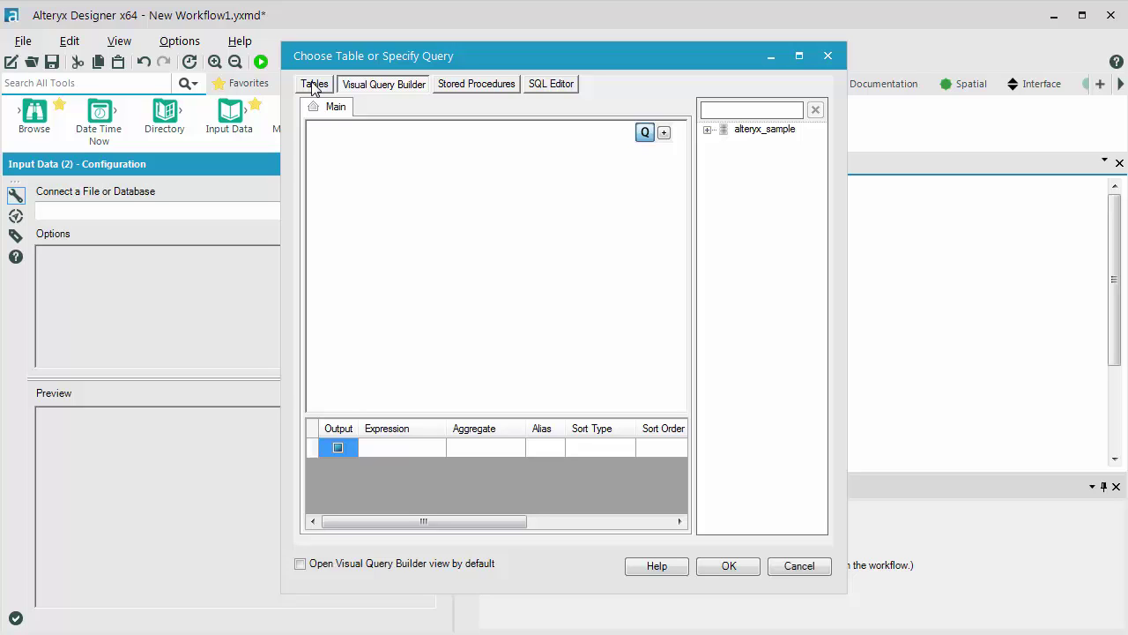
Step: Read the "alteryx_sample"."dbo"."stores" table and switch on Cache Data in the tool options
{"action": "left_click", "coordinate": [315, 86]}
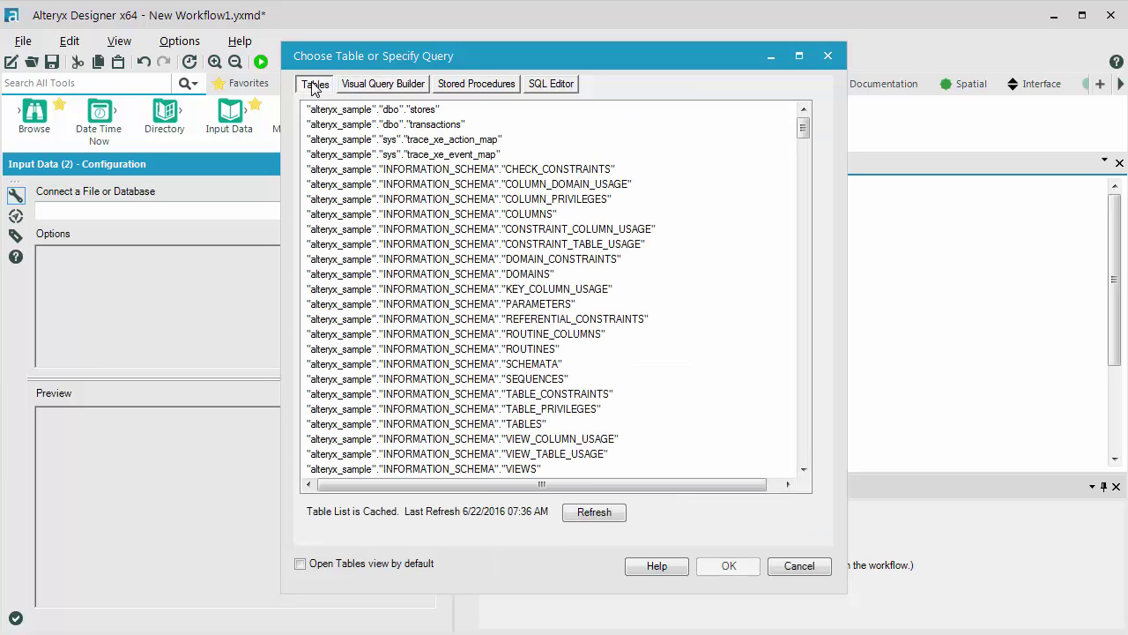
{"action": "left_click", "coordinate": [387, 111]}
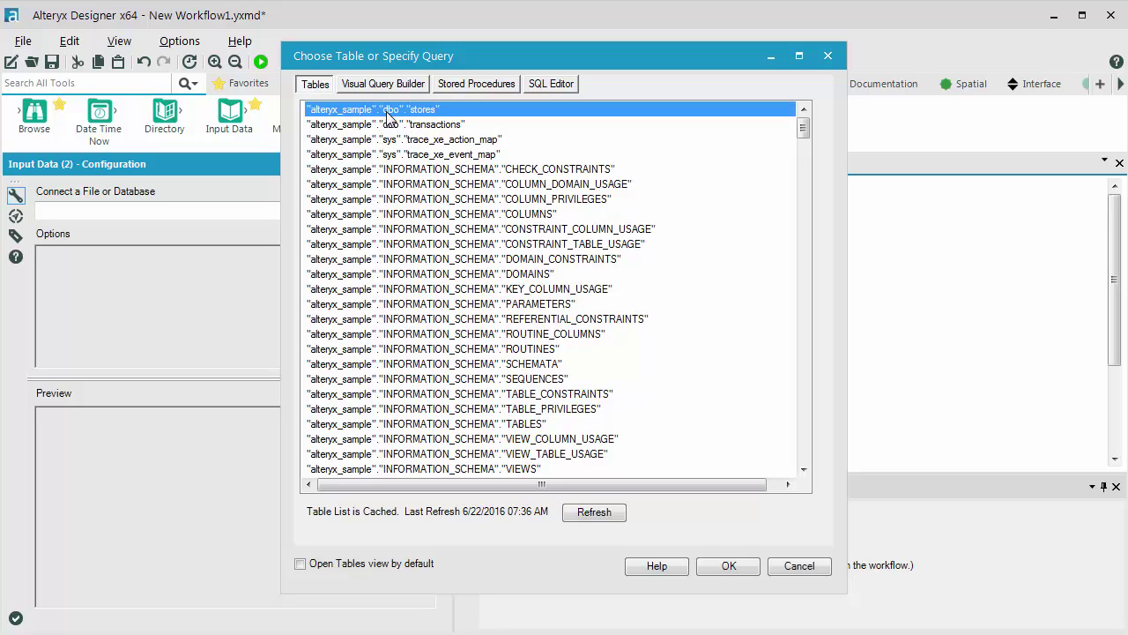
{"action": "left_click", "coordinate": [739, 570]}
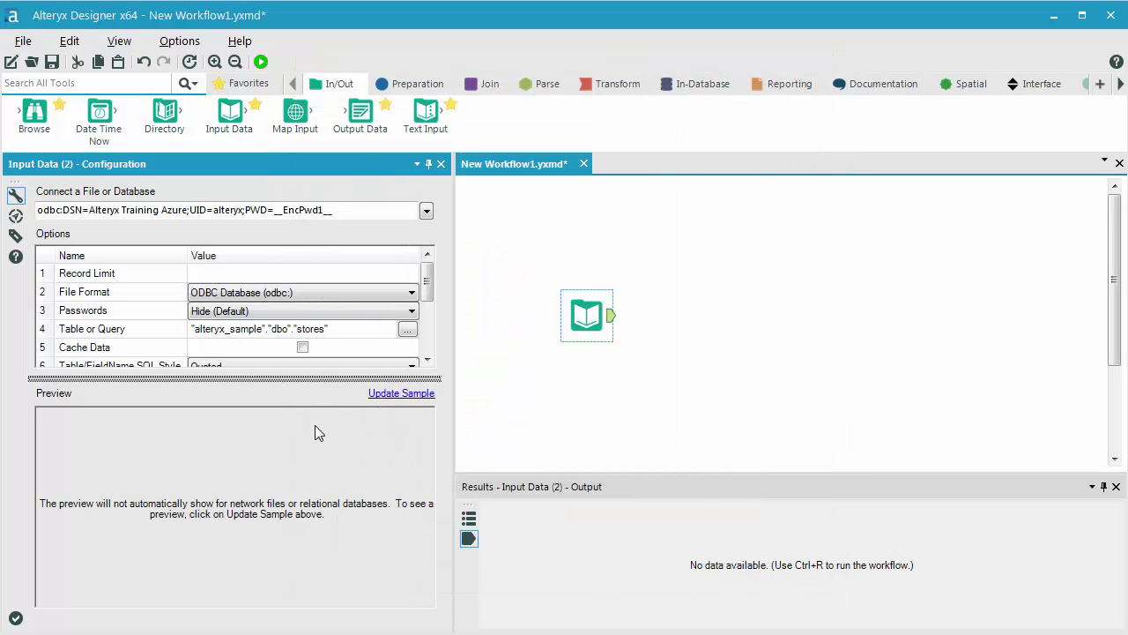
{"action": "left_click_drag", "start_coordinate": [315, 425], "coordinate": [318, 478]}
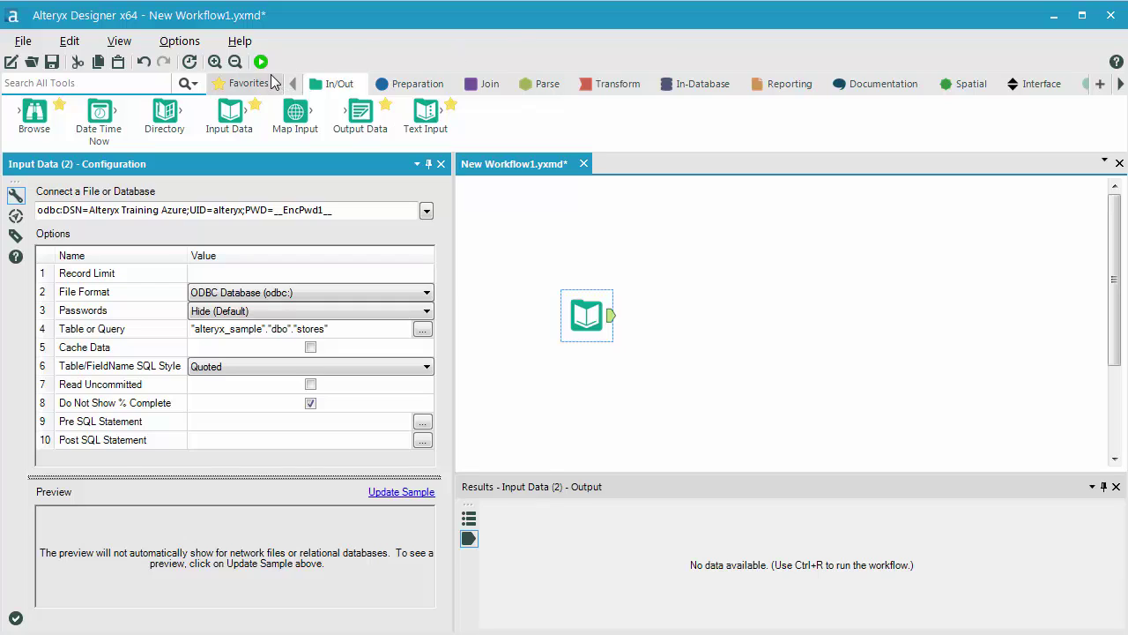
{"action": "left_click", "coordinate": [311, 347]}
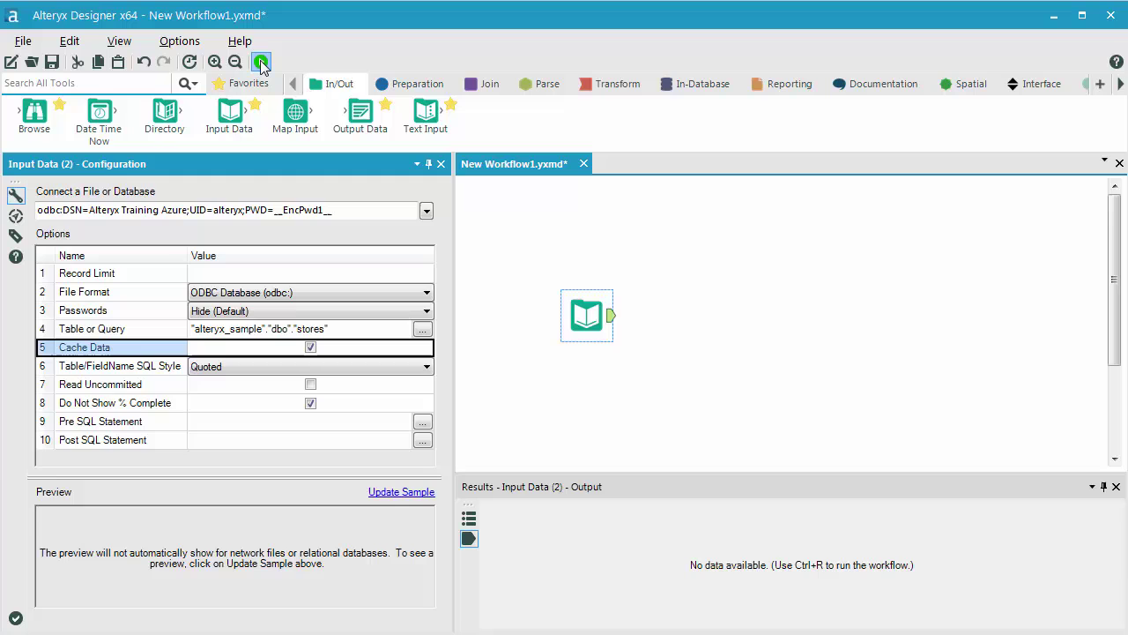
Step: Run the workflow to cache 302 store records and enlarge the Results window to review them
{"action": "left_click", "coordinate": [260, 62]}
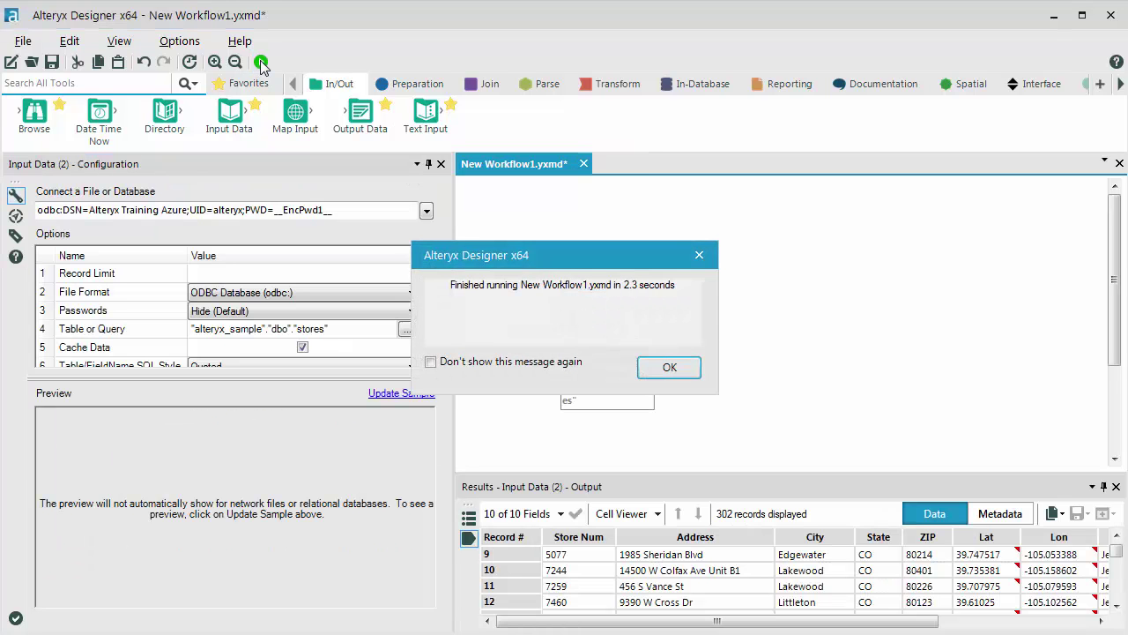
{"action": "left_click", "coordinate": [670, 369]}
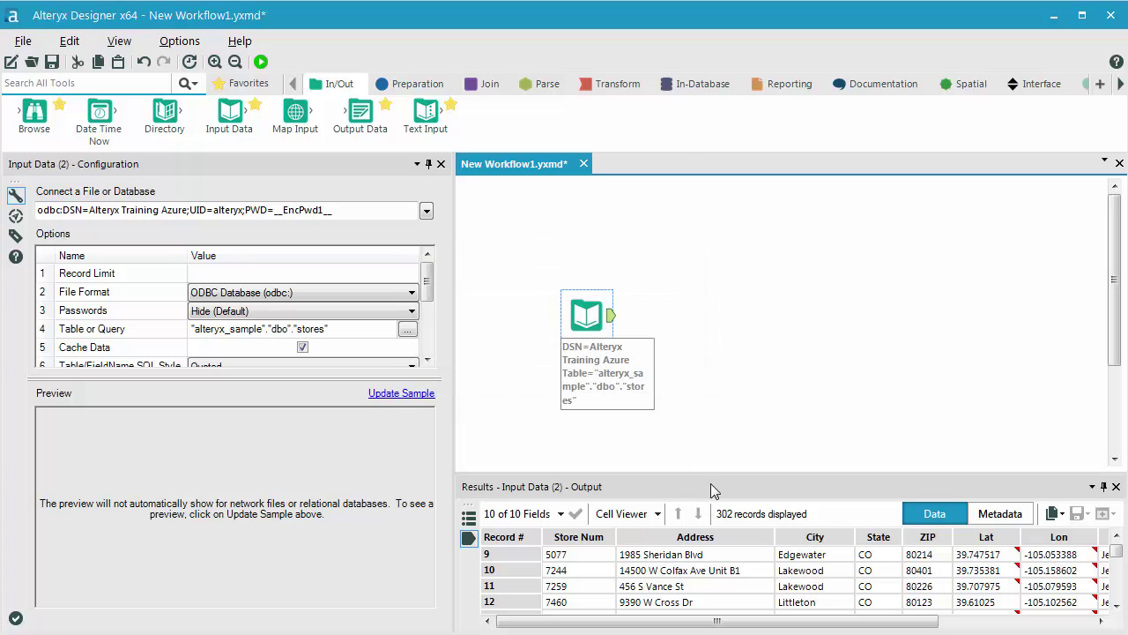
{"action": "left_click_drag", "start_coordinate": [711, 483], "coordinate": [592, 35]}
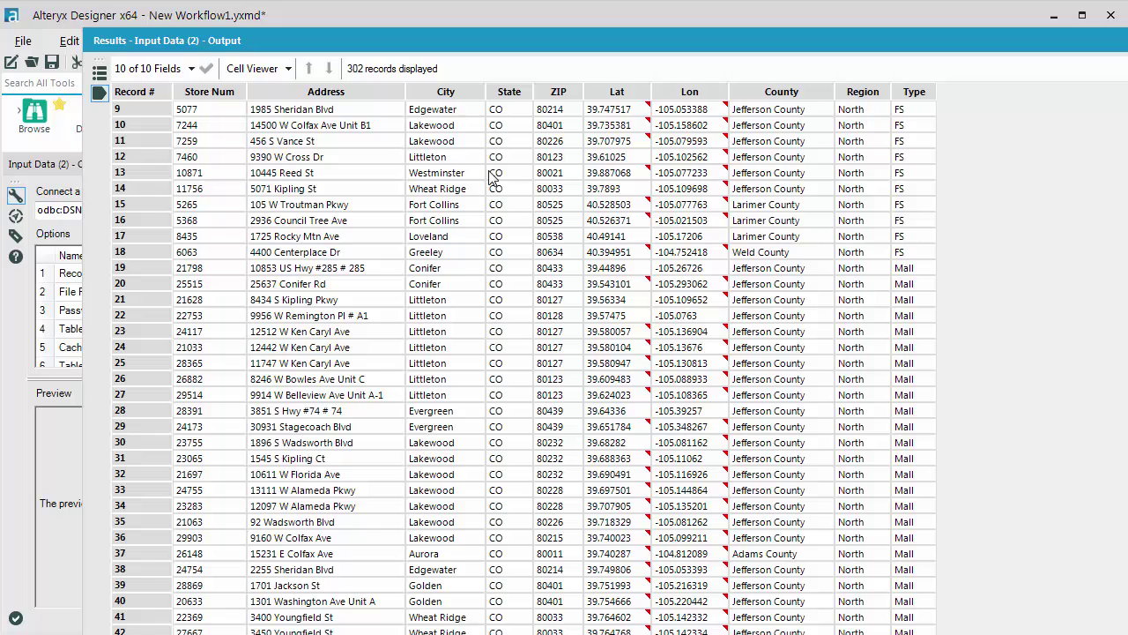
{"action": "mouse_move", "coordinate": [705, 290]}
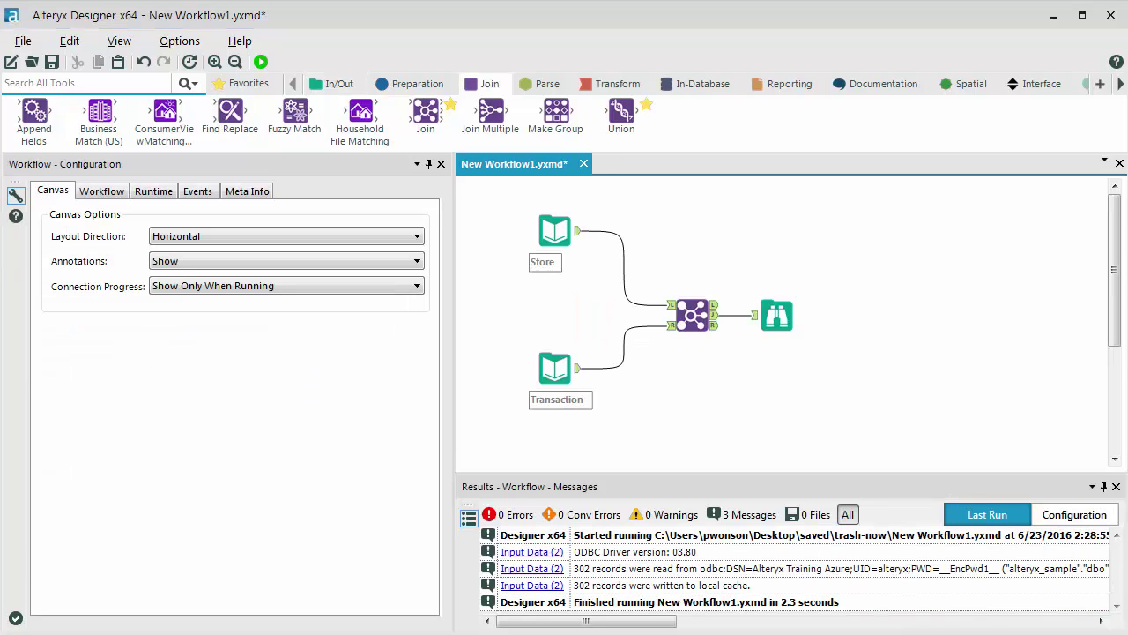
Step: Delete the Transaction input, Join and Browse tools, keeping only the Store input
{"action": "left_click", "coordinate": [553, 240]}
{"action": "left_click", "coordinate": [692, 315]}
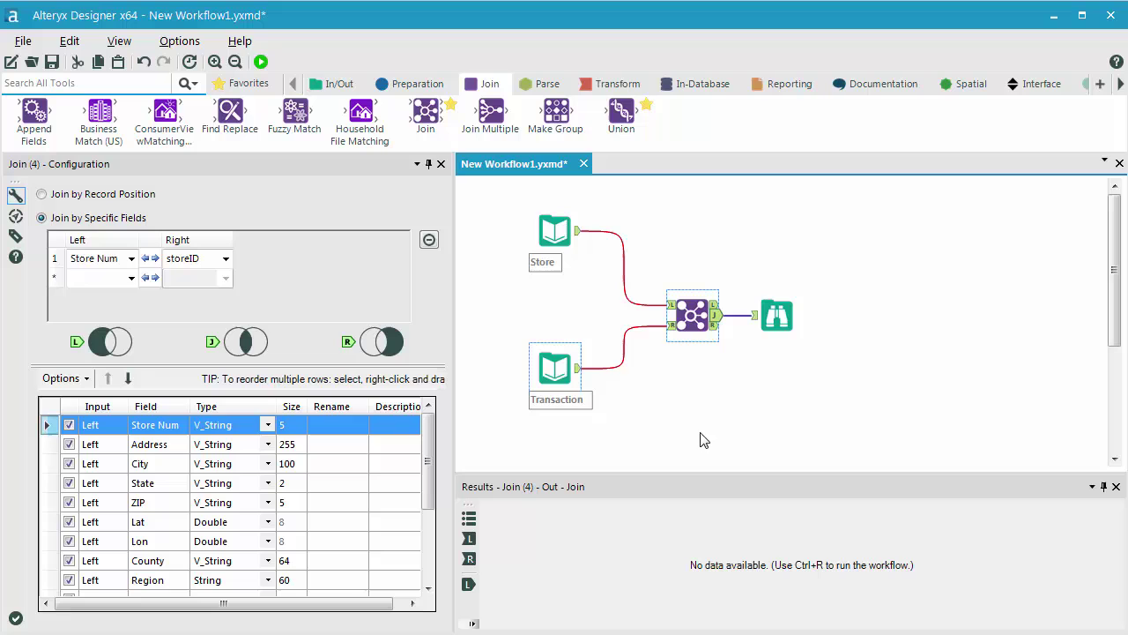
{"action": "left_click_drag", "start_coordinate": [507, 314], "coordinate": [624, 432]}
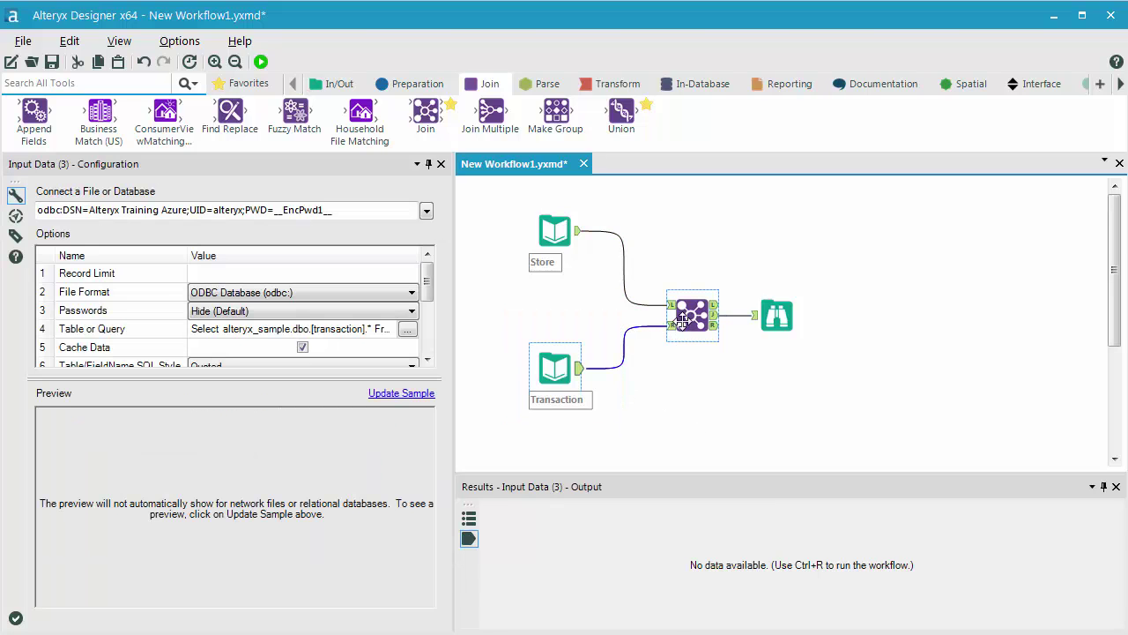
{"action": "key", "text": "Delete"}
{"action": "left_click", "coordinate": [693, 334]}
{"action": "key", "text": "Delete"}
{"action": "left_click", "coordinate": [781, 334]}
{"action": "key", "text": "Delete"}
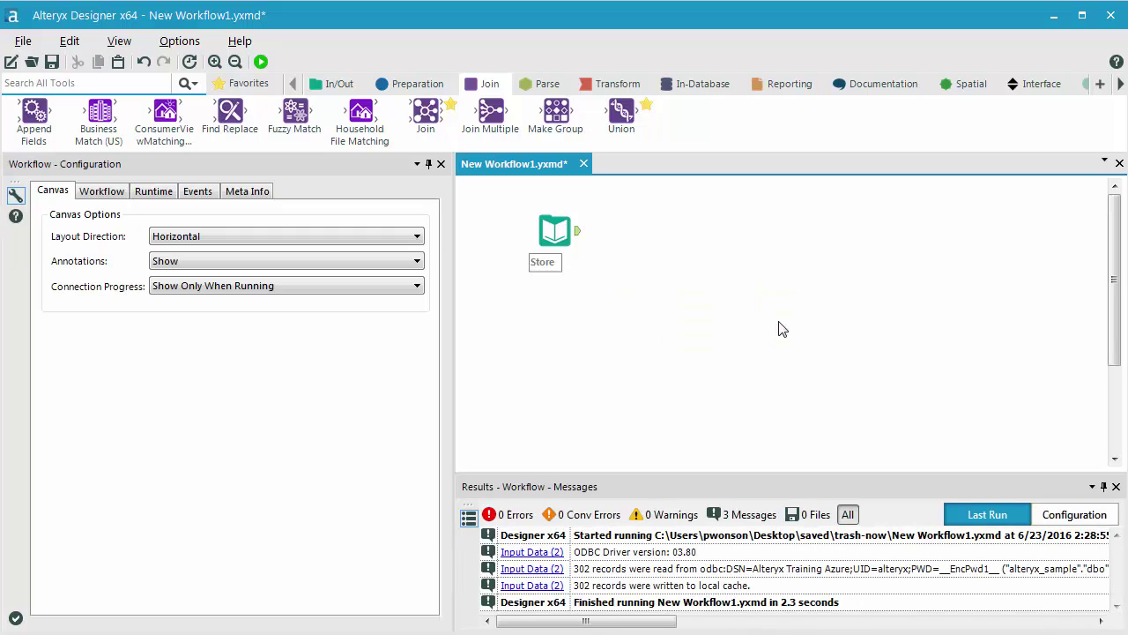
Step: Open the Store input's Visual Query Builder and include all columns of the stores table
{"action": "left_click", "coordinate": [557, 234]}
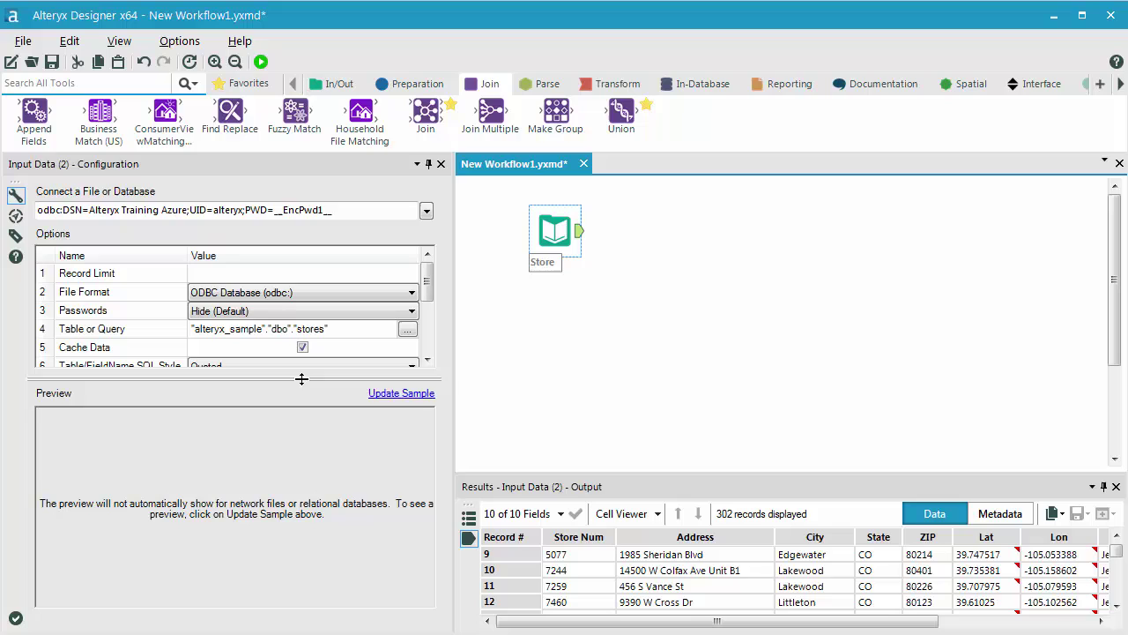
{"action": "left_click_drag", "start_coordinate": [301, 380], "coordinate": [289, 477]}
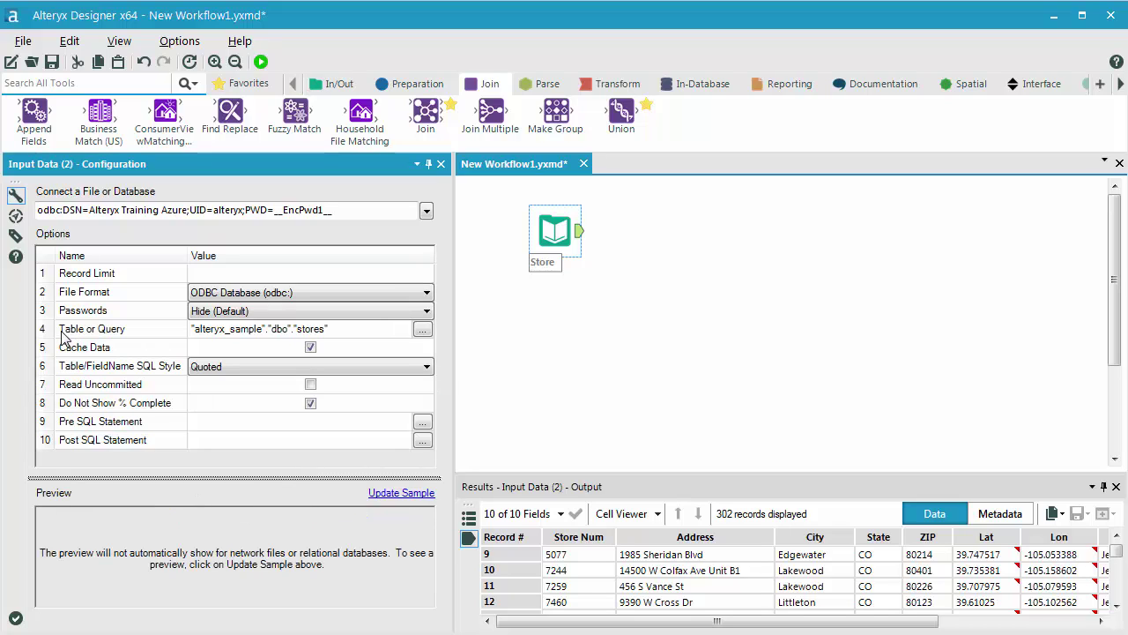
{"action": "left_click", "coordinate": [422, 331]}
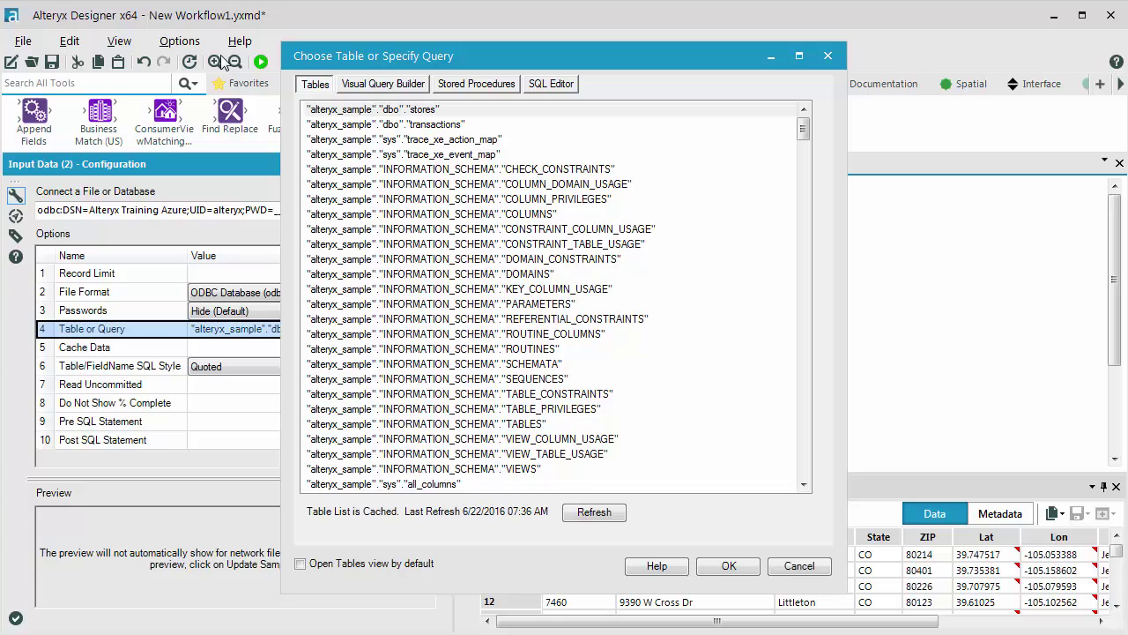
{"action": "left_click", "coordinate": [391, 88]}
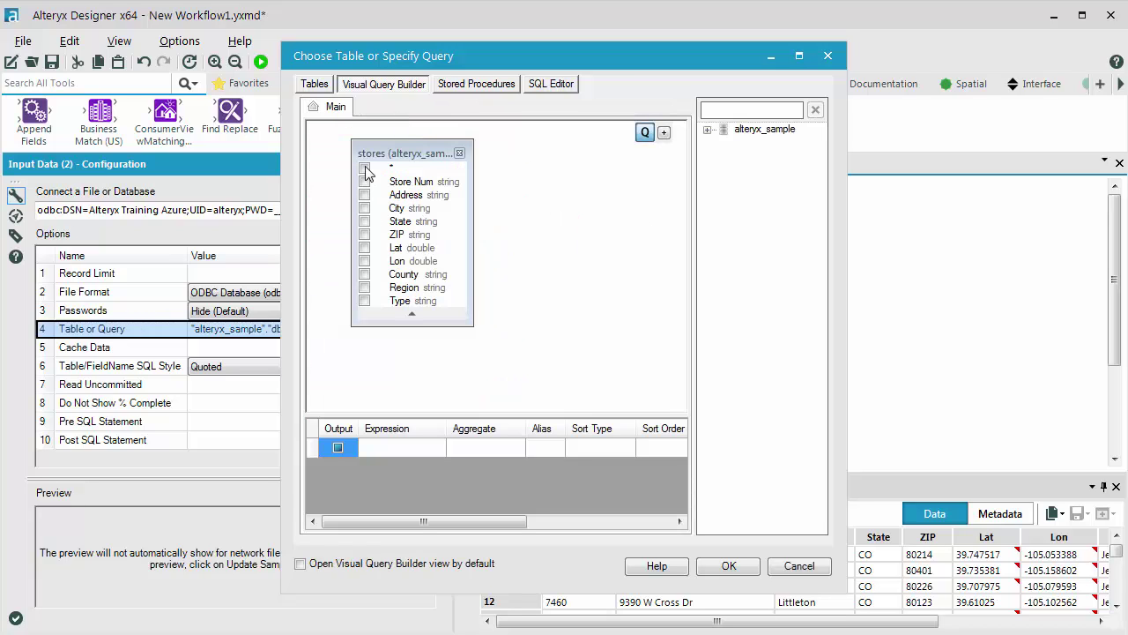
{"action": "left_click", "coordinate": [365, 169]}
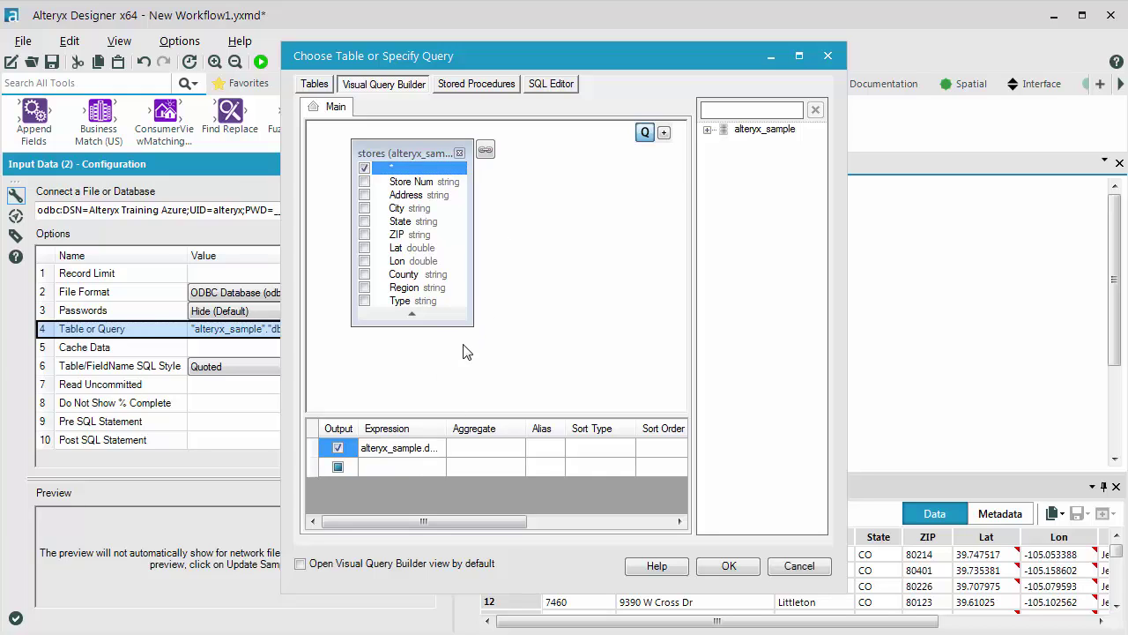
{"action": "left_click_drag", "start_coordinate": [467, 324], "coordinate": [495, 358]}
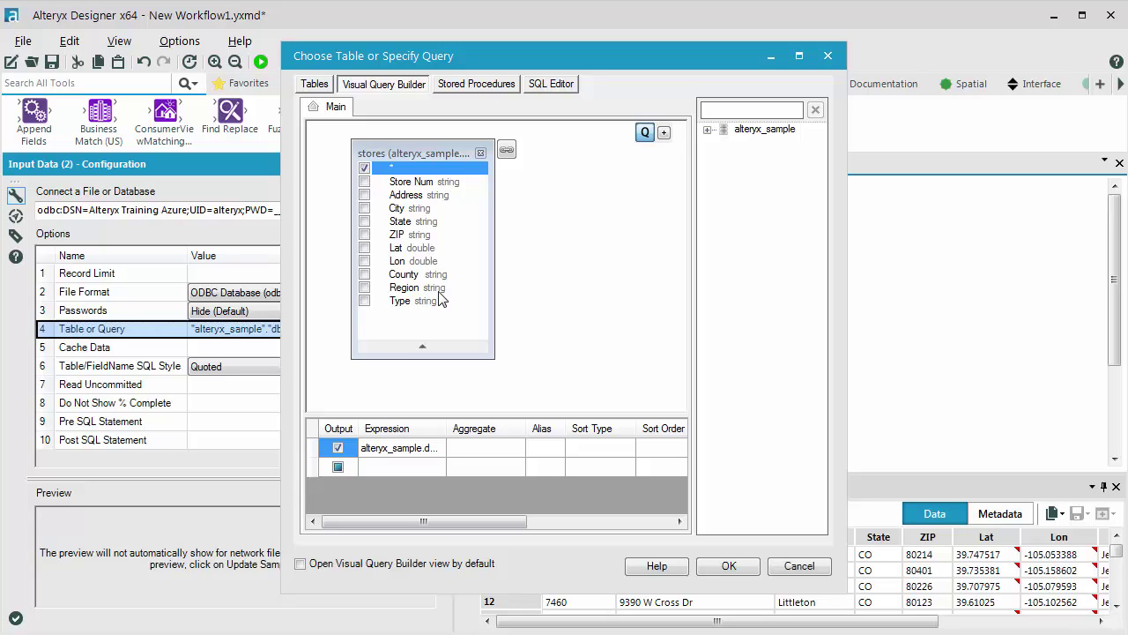
Step: Add the transaction table with all fields, join Store Num to storeID, and apply the query
{"action": "left_click", "coordinate": [705, 130]}
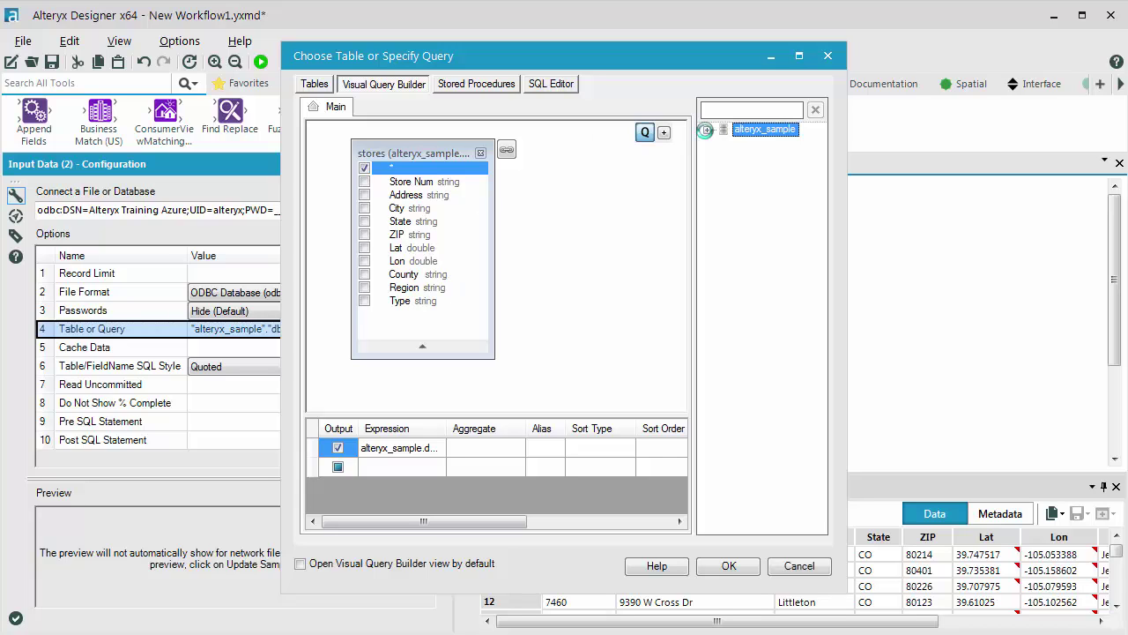
{"action": "left_click", "coordinate": [728, 145]}
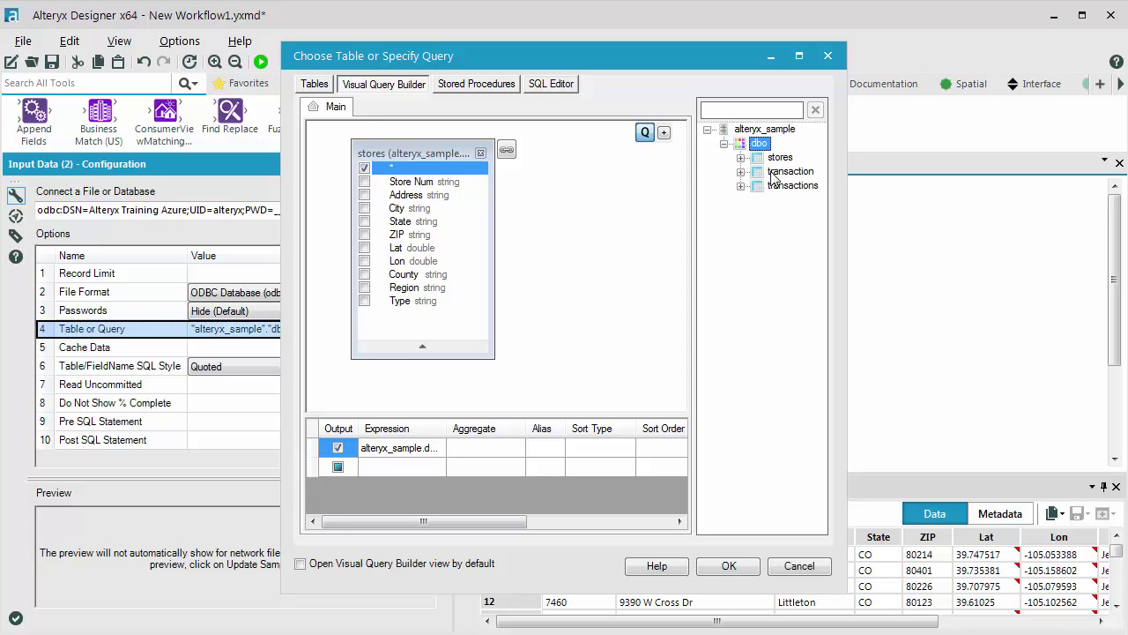
{"action": "left_click", "coordinate": [774, 172]}
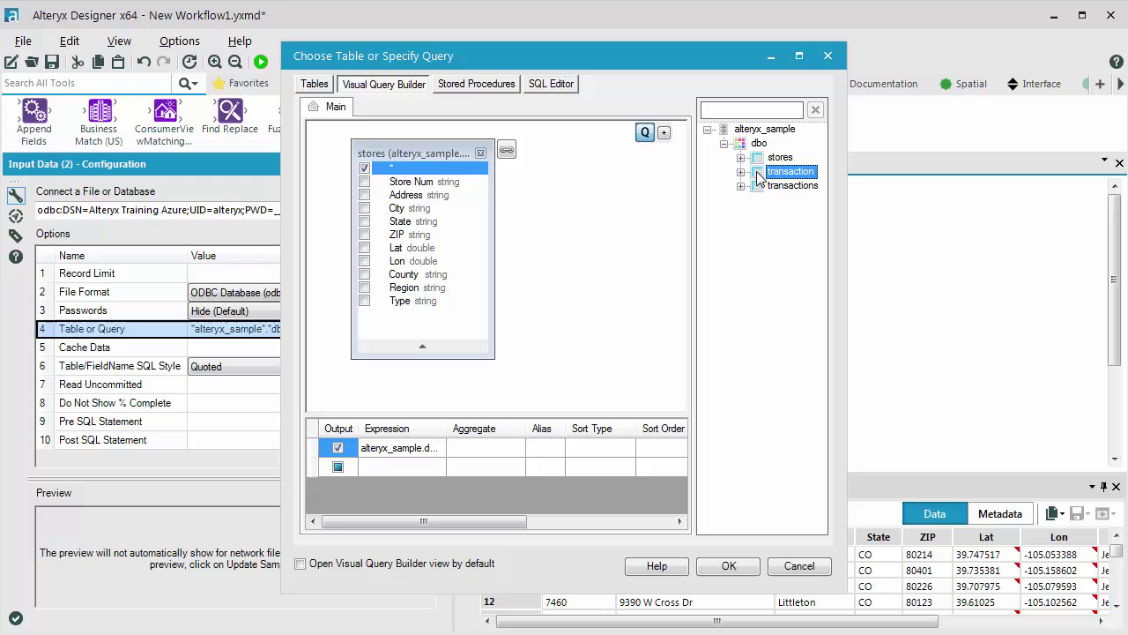
{"action": "double_click", "coordinate": [758, 175]}
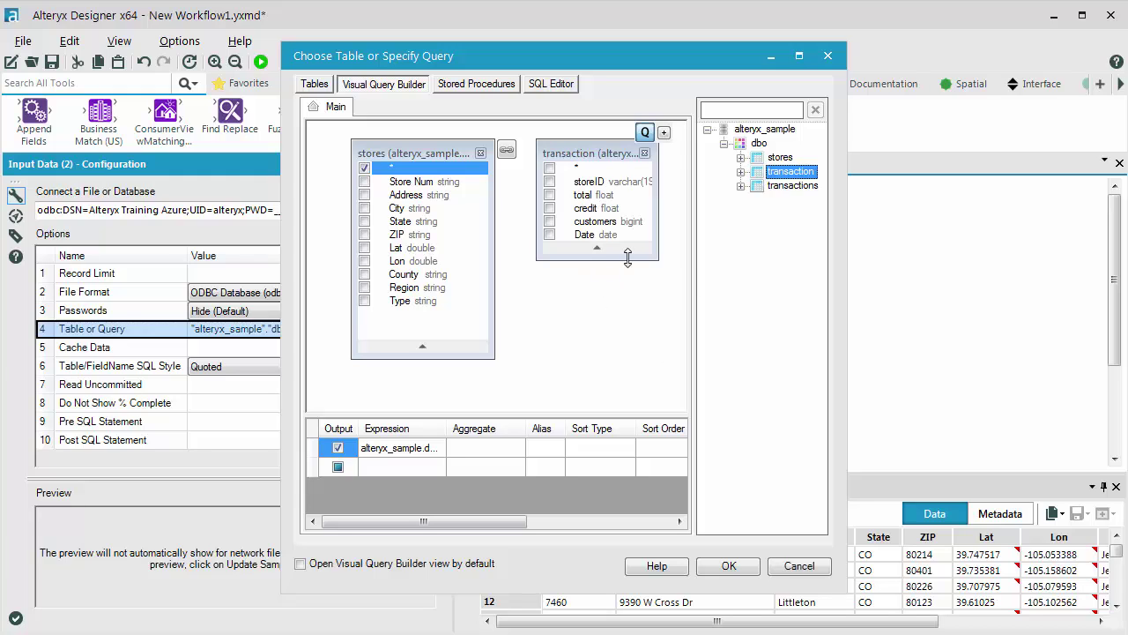
{"action": "left_click_drag", "start_coordinate": [623, 260], "coordinate": [623, 305]}
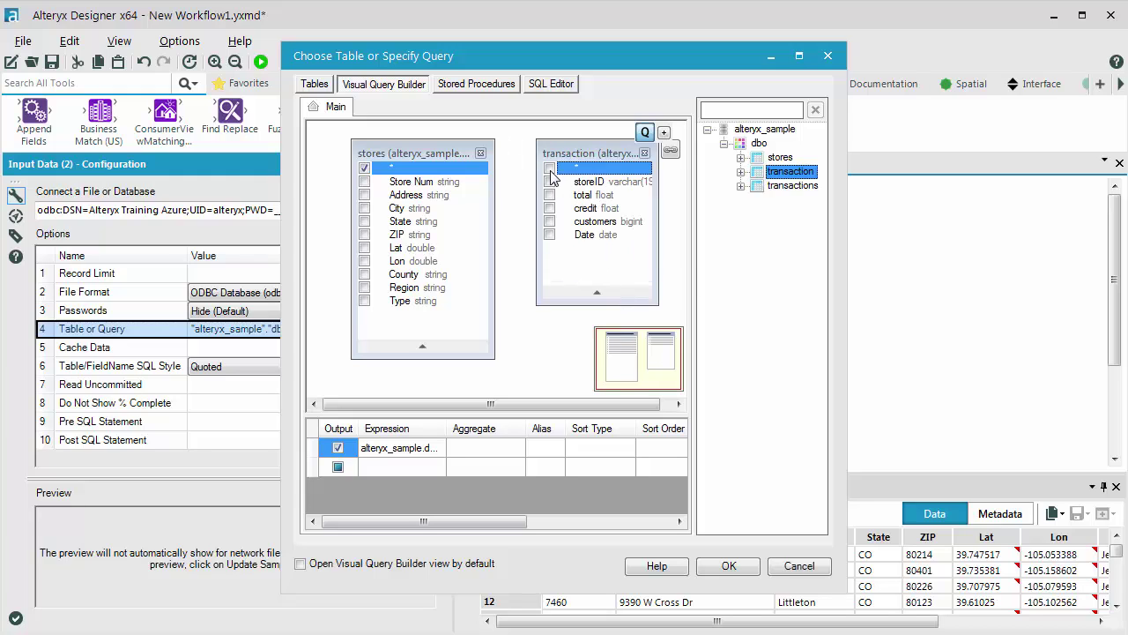
{"action": "left_click", "coordinate": [549, 169]}
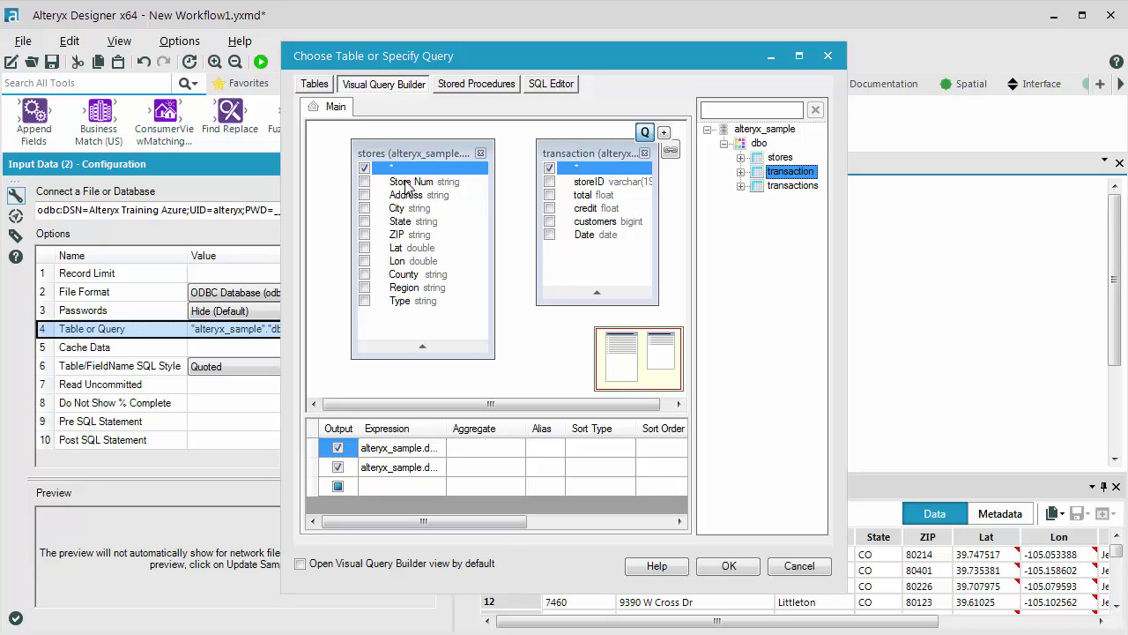
{"action": "left_click_drag", "start_coordinate": [408, 184], "coordinate": [604, 181]}
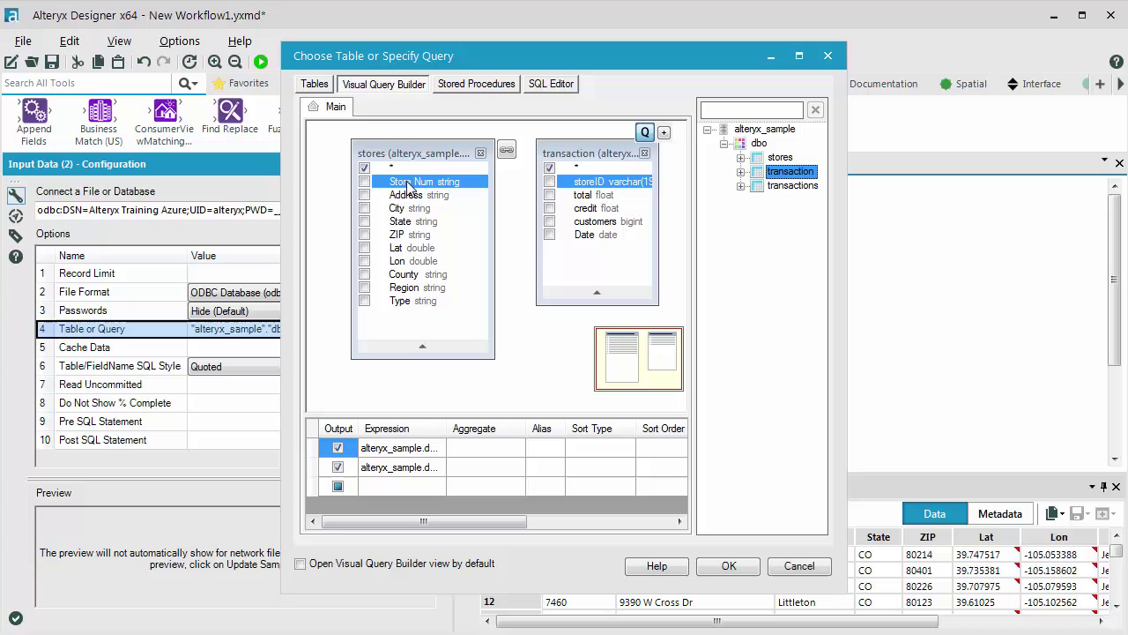
{"action": "left_click_drag", "start_coordinate": [408, 187], "coordinate": [598, 183]}
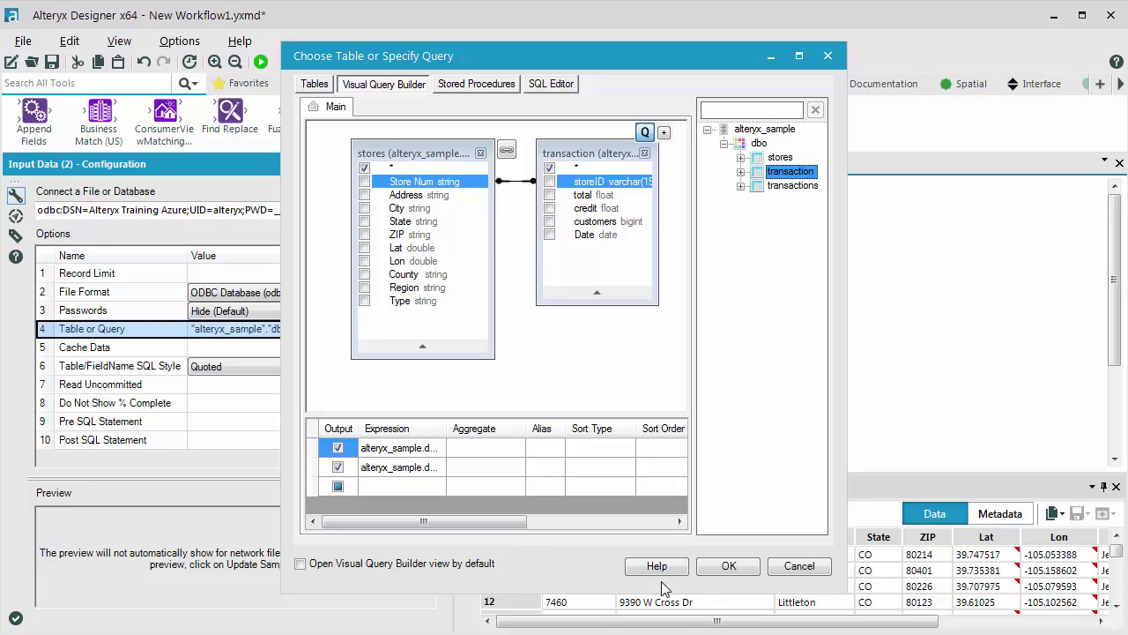
{"action": "left_click", "coordinate": [725, 567]}
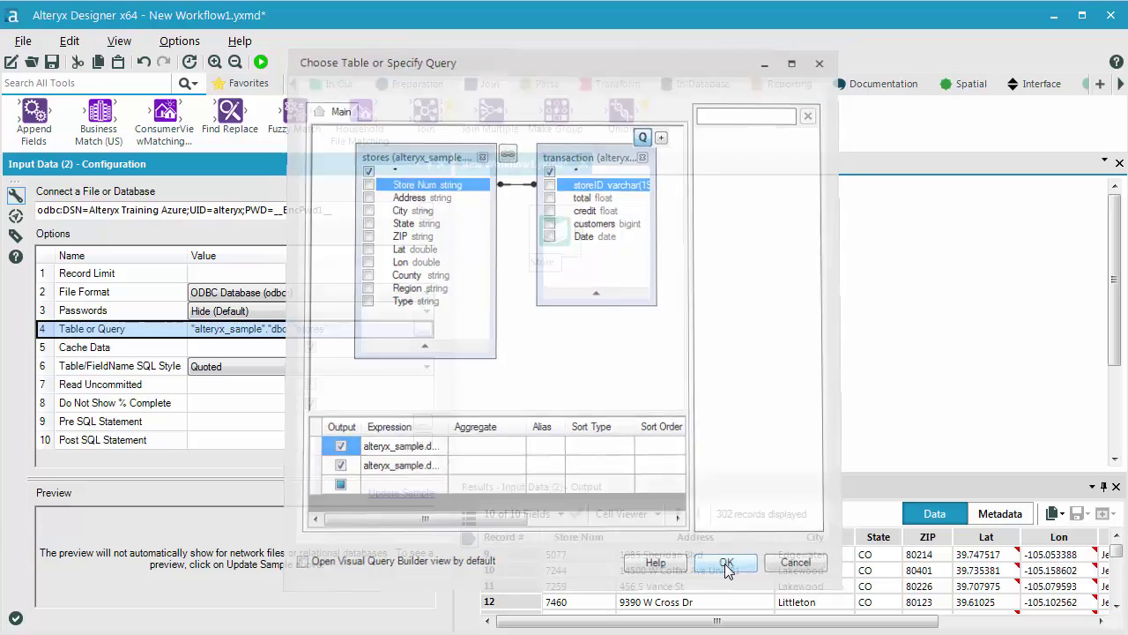
Step: Connect a Browse tool after Store and run, returning 302 joined records with 15 fields
{"action": "left_click", "coordinate": [336, 84]}
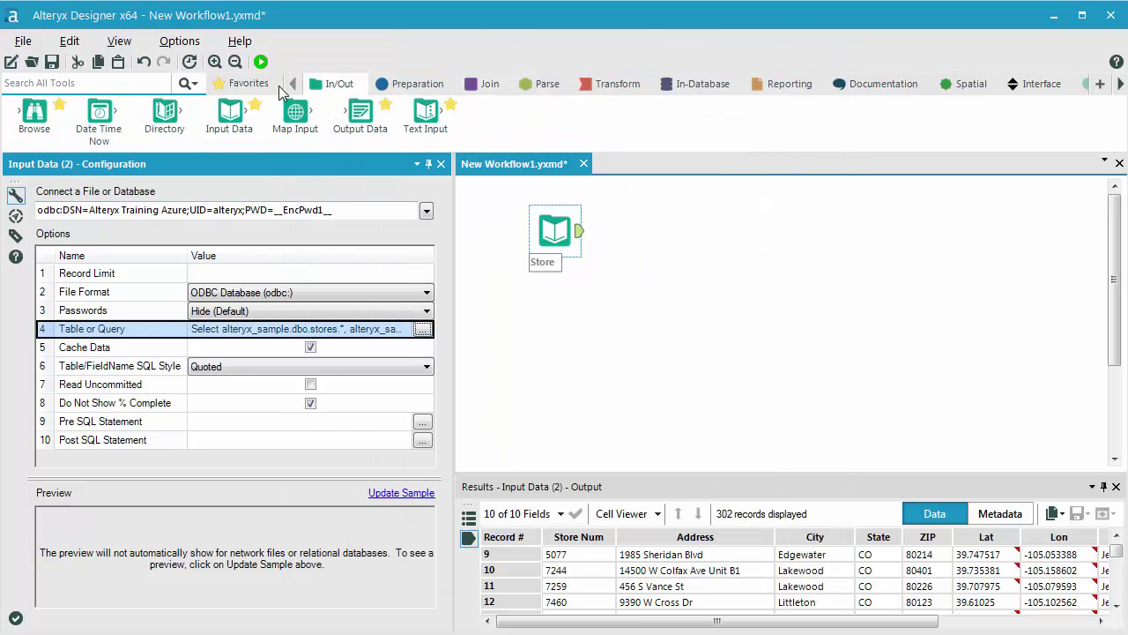
{"action": "left_click_drag", "start_coordinate": [33, 112], "coordinate": [659, 235]}
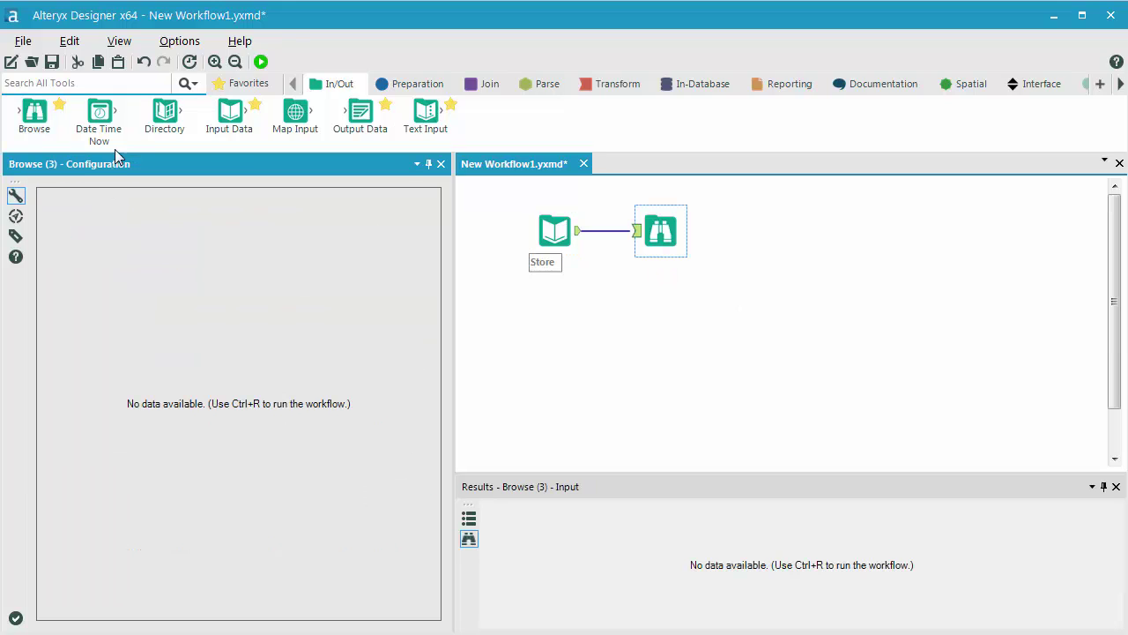
{"action": "left_click", "coordinate": [261, 62]}
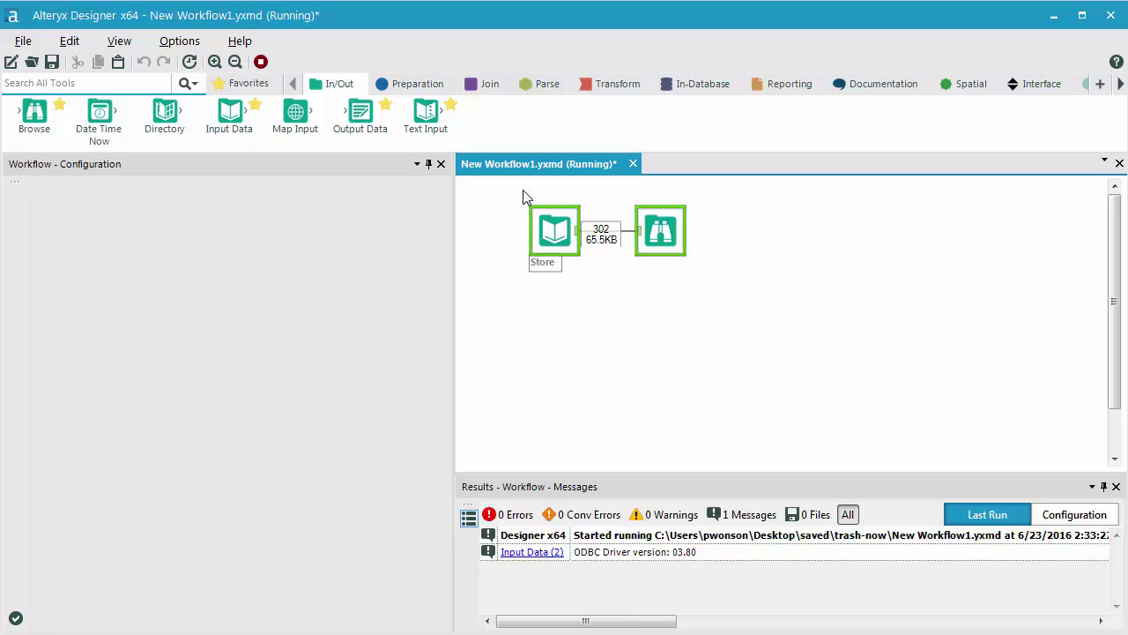
{"action": "left_click", "coordinate": [668, 370]}
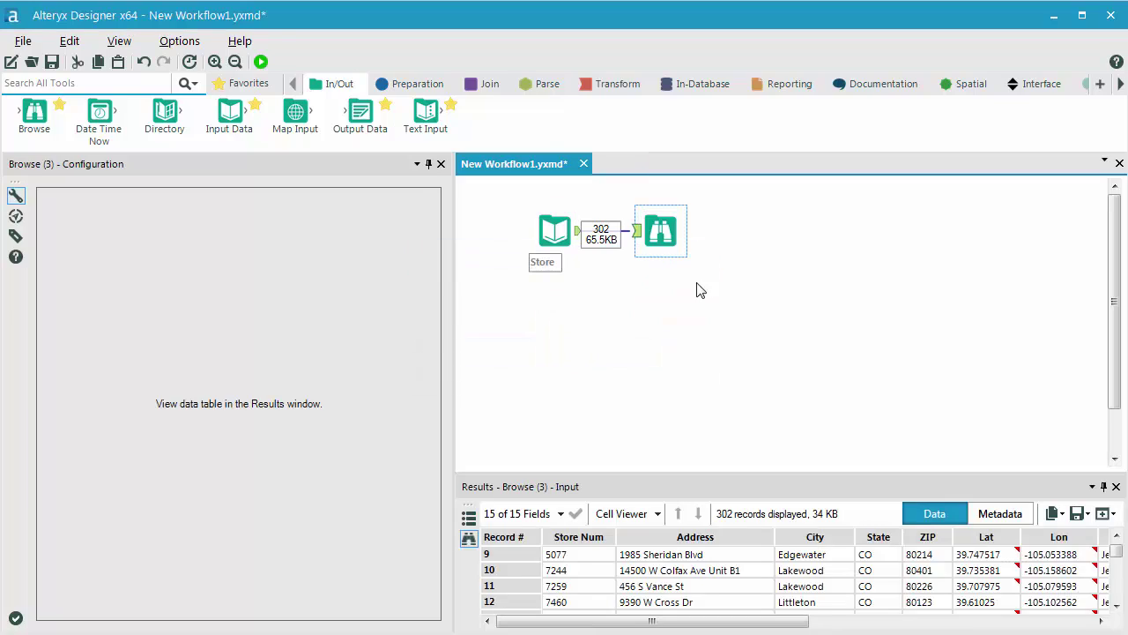
{"action": "left_click_drag", "start_coordinate": [785, 486], "coordinate": [611, 84]}
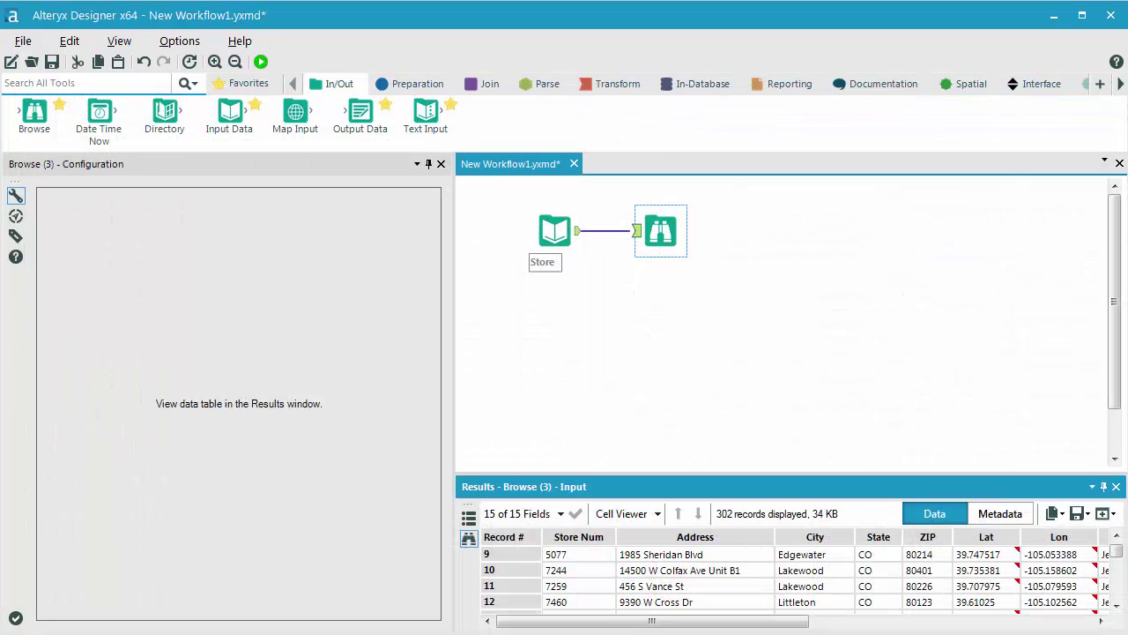
Step: Switch to Notepad showing the last-seven-days SQL query in SQLQueryDate.txt
{"action": "key", "text": "alt+Tab"}
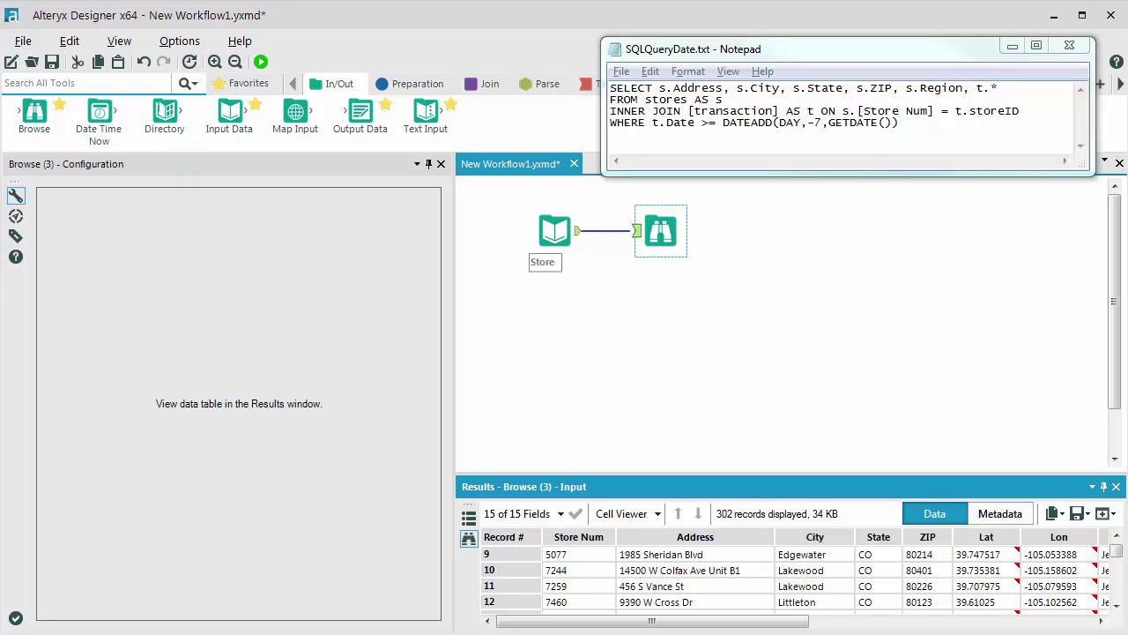
Step: Open the Store input's SQL Editor and delete the existing generated query
{"action": "left_click", "coordinate": [554, 231]}
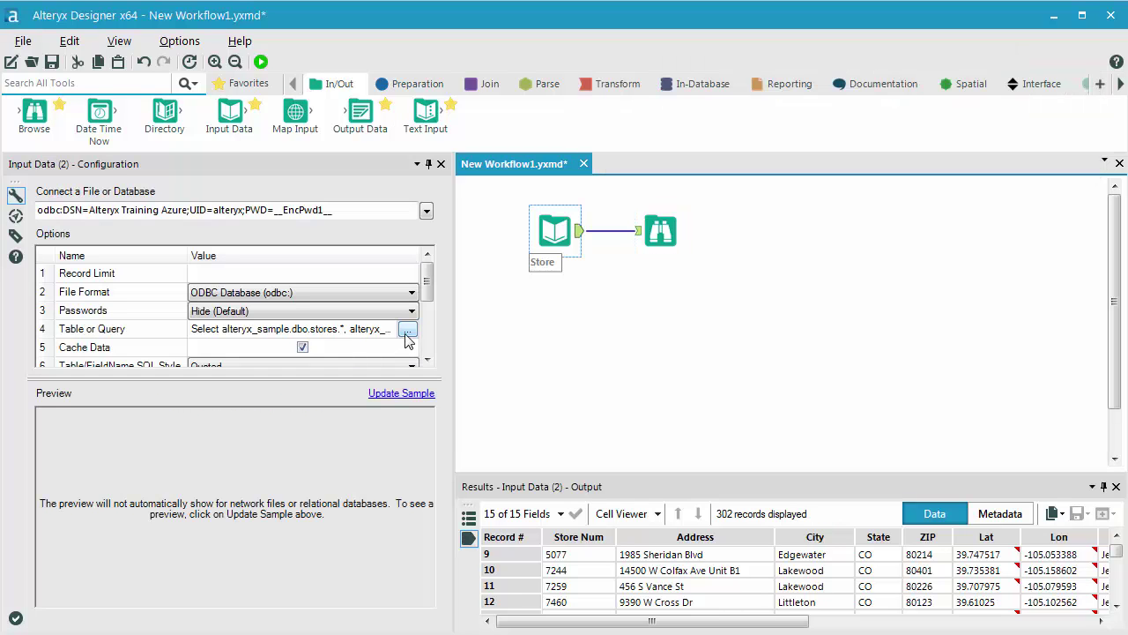
{"action": "left_click", "coordinate": [407, 330]}
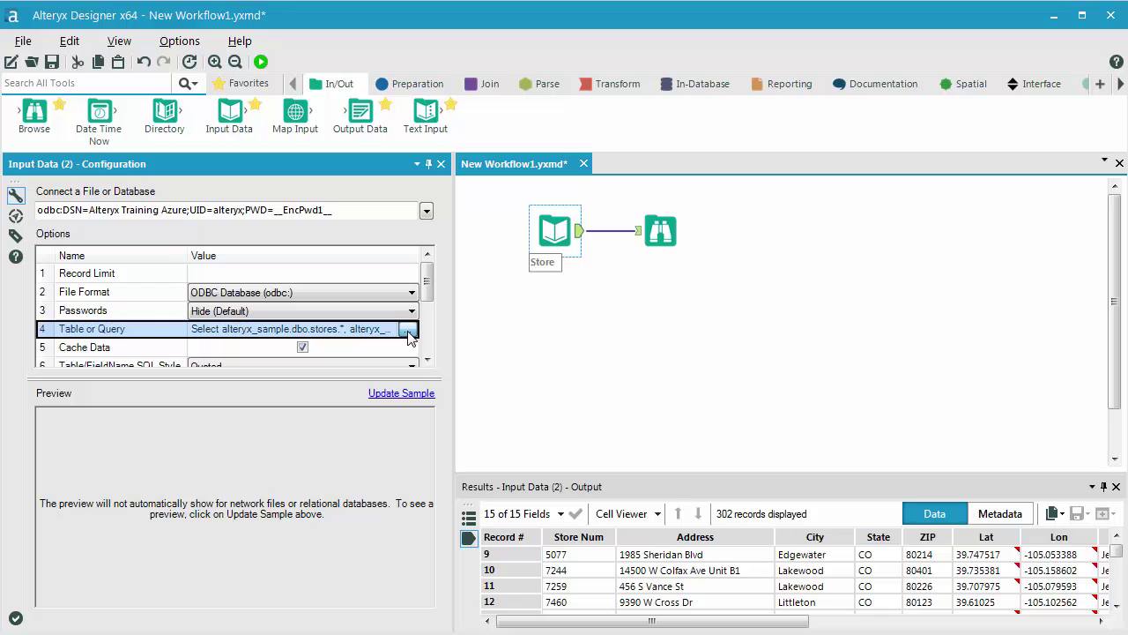
{"action": "left_click", "coordinate": [408, 333]}
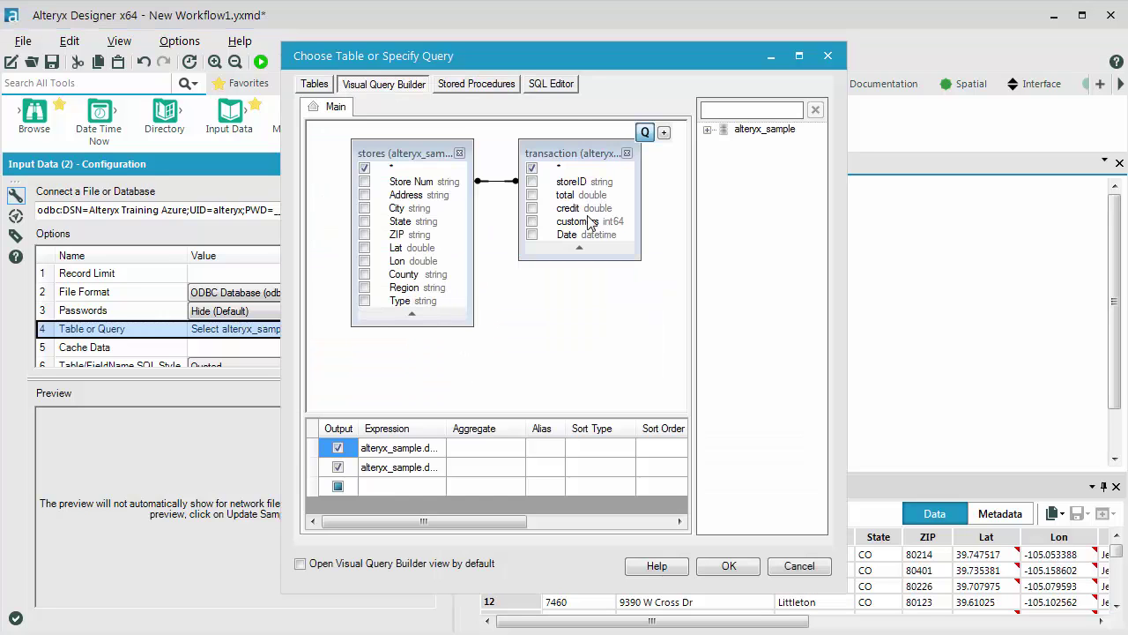
{"action": "left_click", "coordinate": [541, 84]}
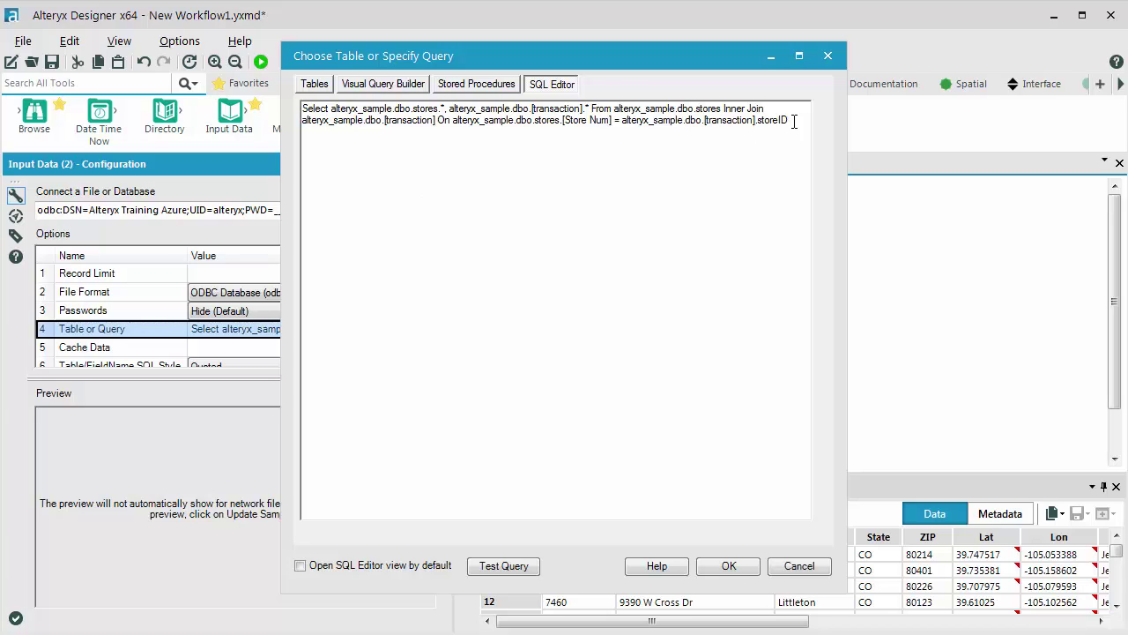
{"action": "key", "text": "ctrl+a"}
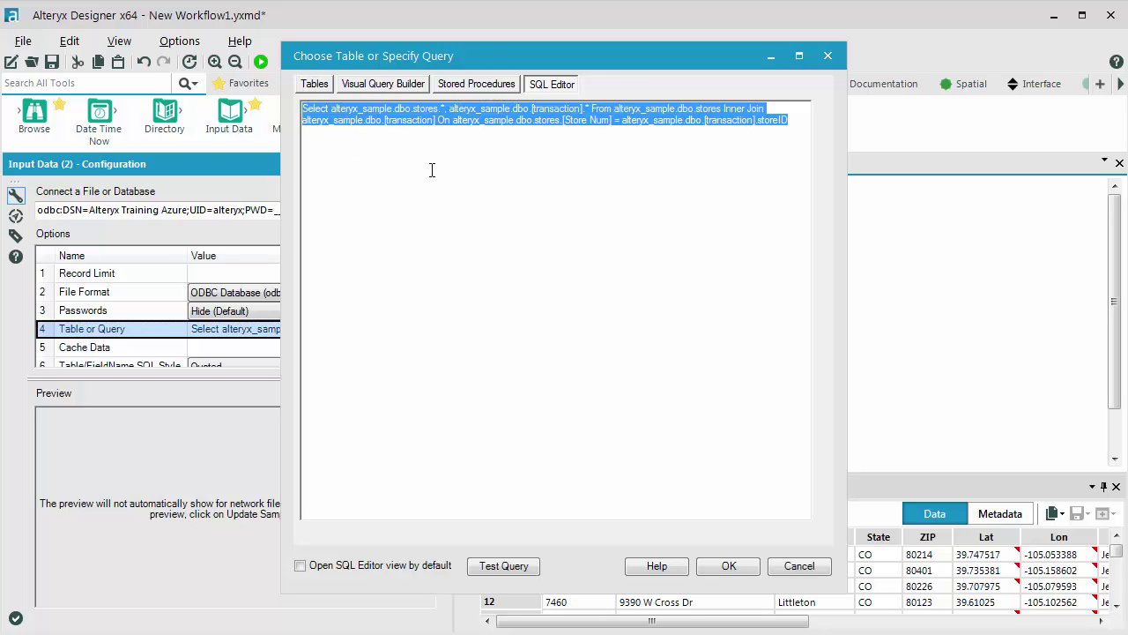
{"action": "key", "text": "Delete"}
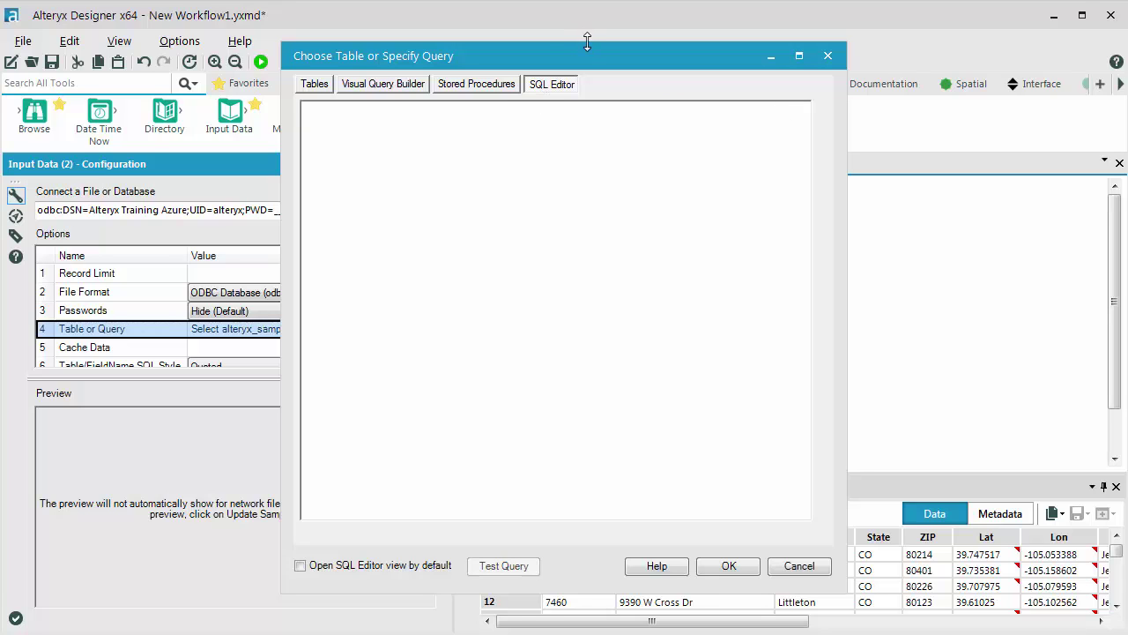
Step: Copy the date-filtered SQL from Notepad and paste it into the SQL Editor
{"action": "left_click_drag", "start_coordinate": [591, 52], "coordinate": [572, 84]}
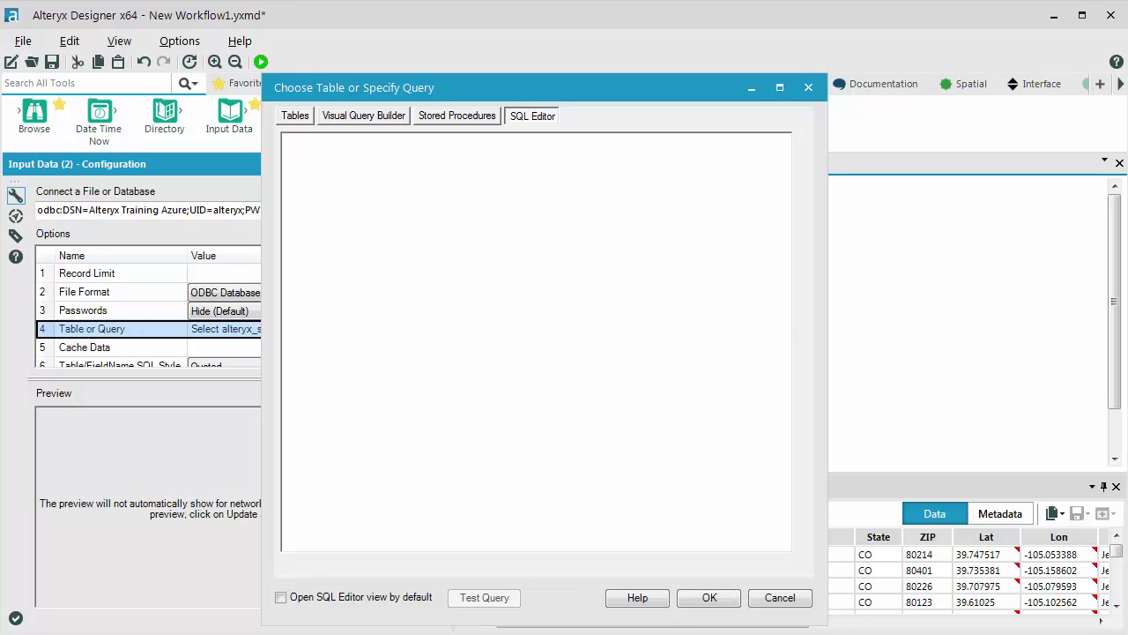
{"action": "key", "text": "alt+Tab"}
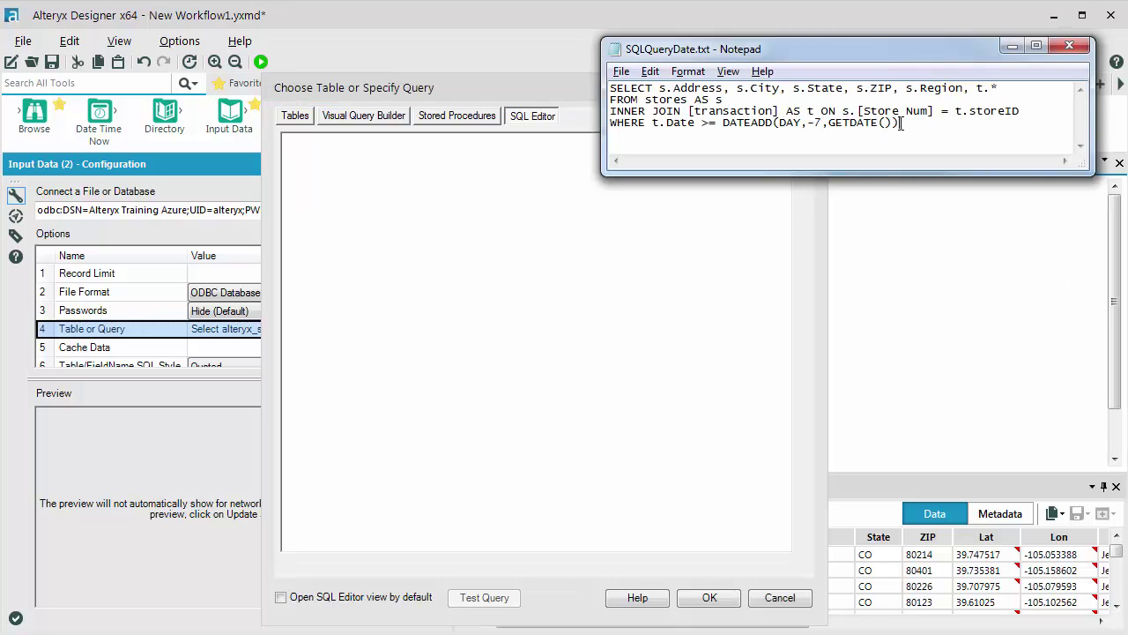
{"action": "left_click_drag", "start_coordinate": [901, 123], "coordinate": [601, 69]}
{"action": "key", "text": "ctrl+c"}
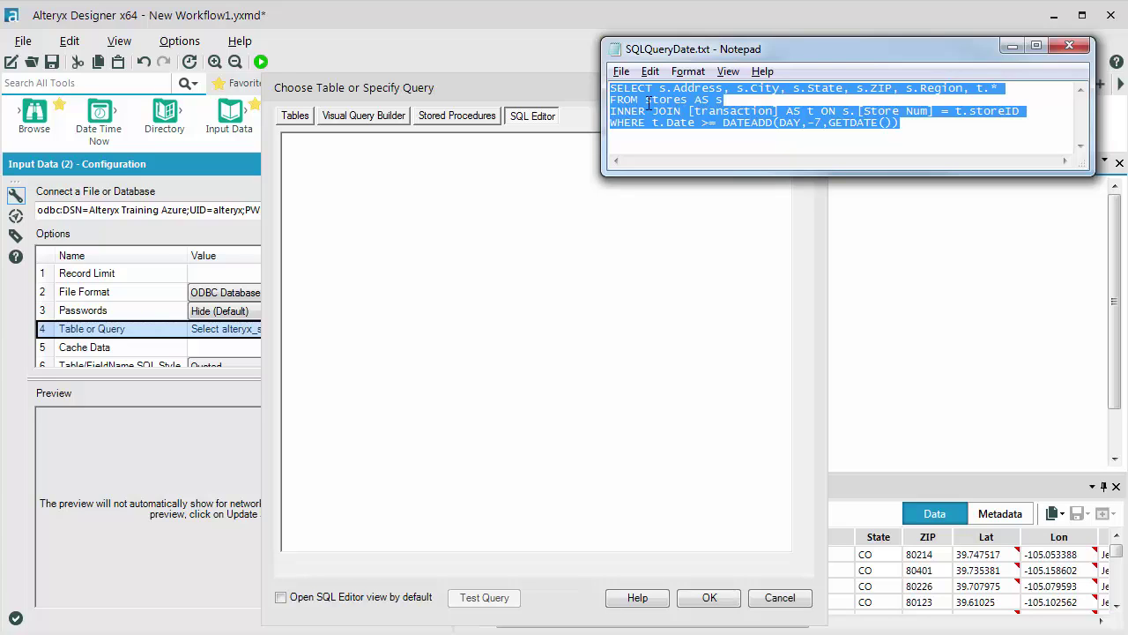
{"action": "left_click", "coordinate": [404, 229]}
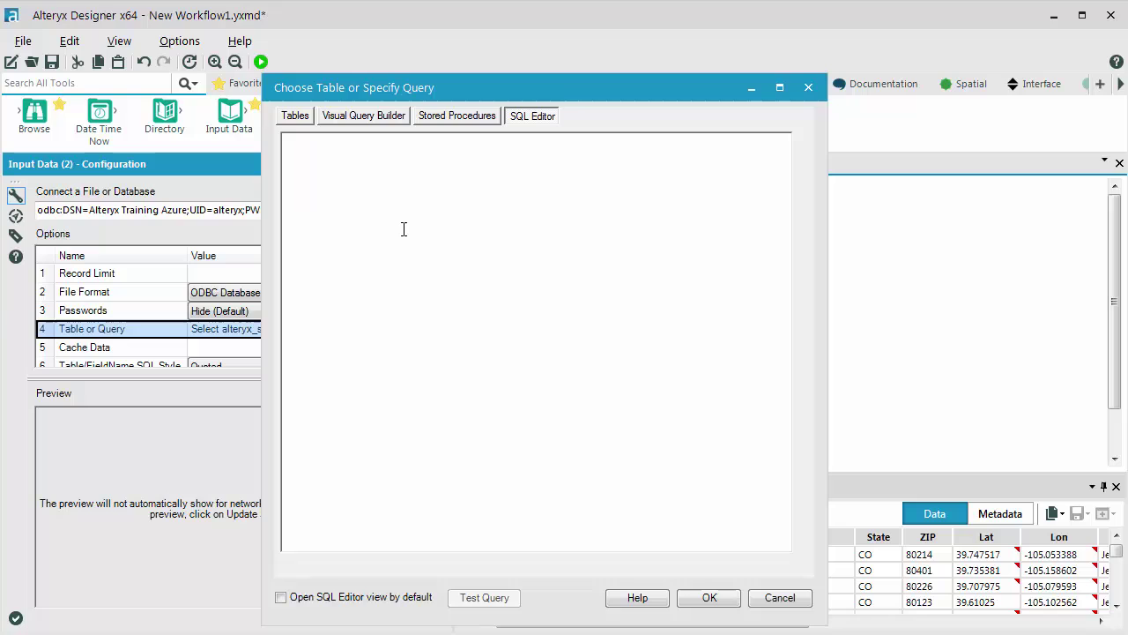
{"action": "key", "text": "ctrl+v"}
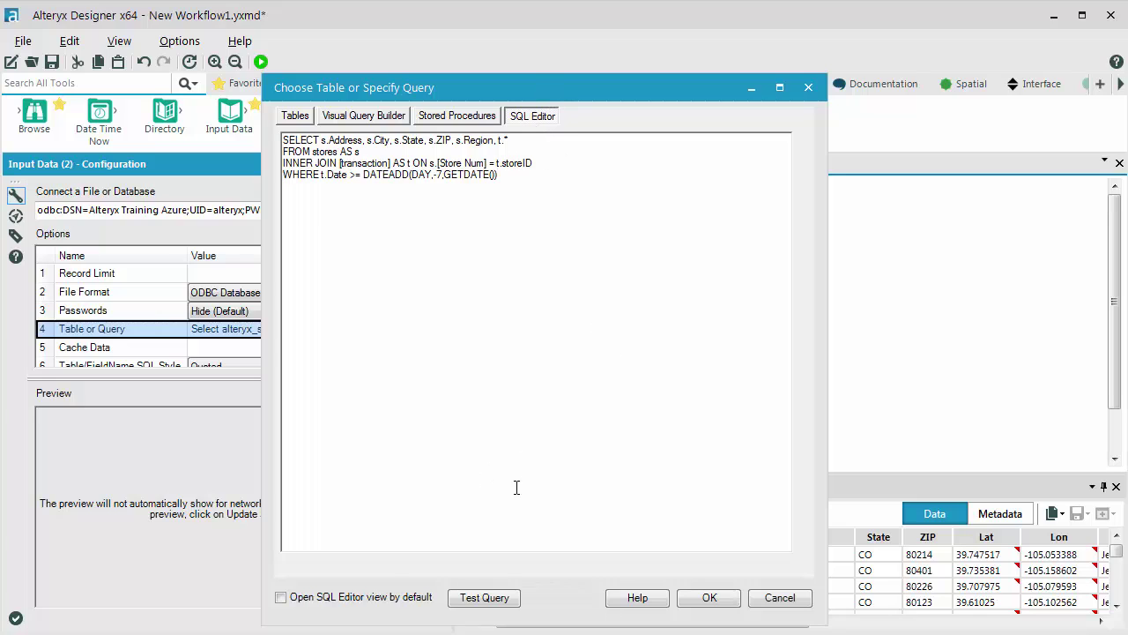
Step: Make SQL Editor the default view, test and apply the query, then rerun for 302 records with 10 fields
{"action": "left_click", "coordinate": [282, 599]}
{"action": "left_click", "coordinate": [508, 604]}
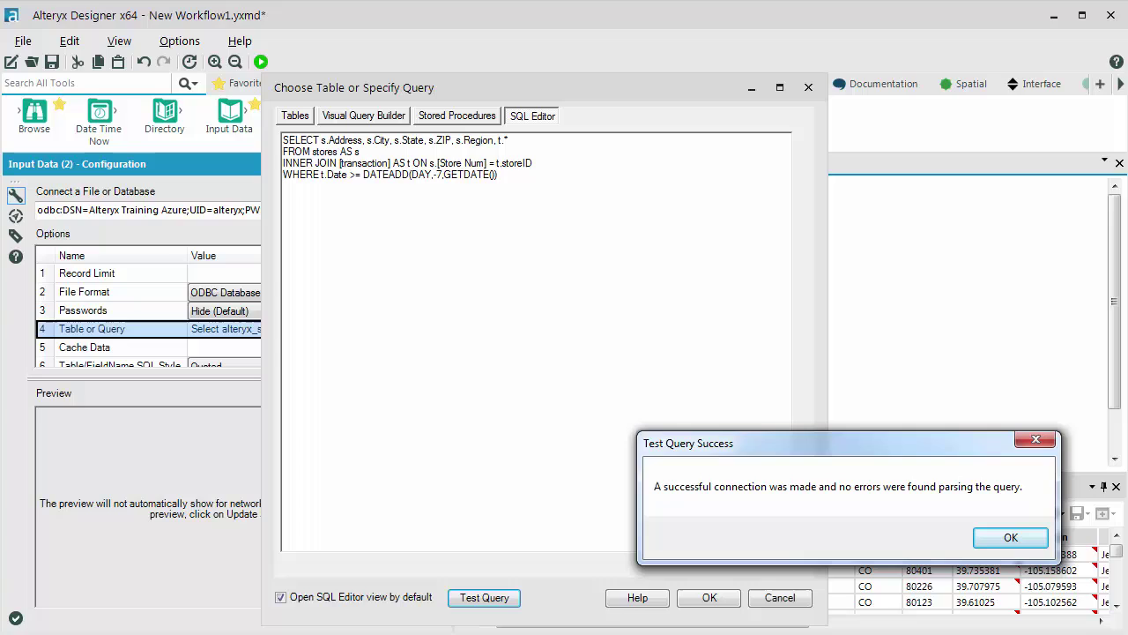
{"action": "left_click", "coordinate": [1011, 539]}
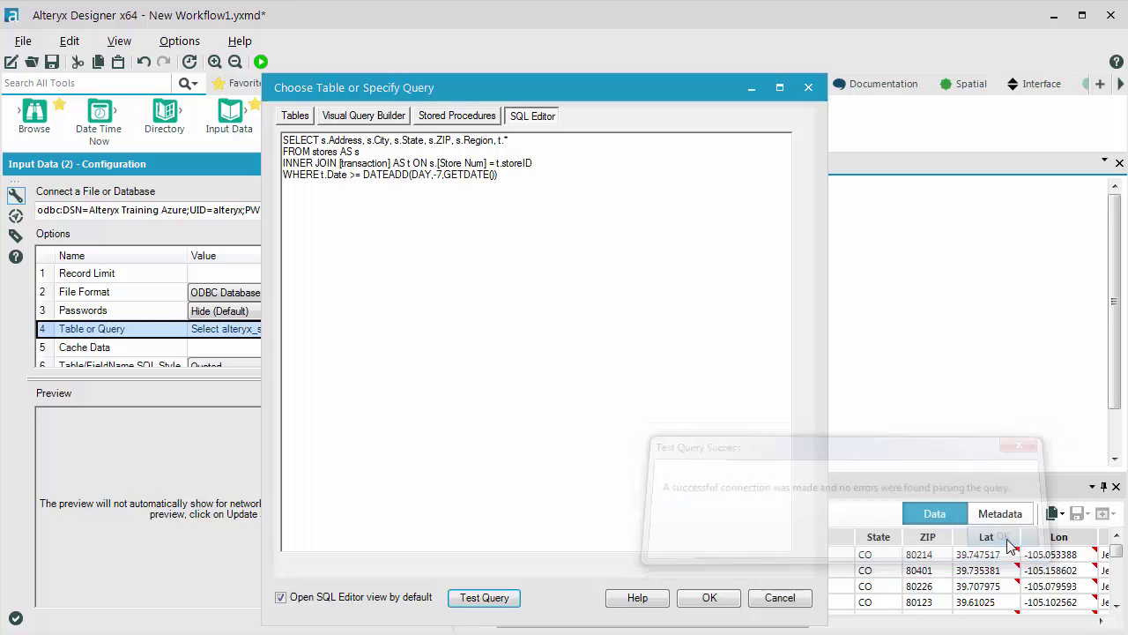
{"action": "left_click", "coordinate": [711, 599]}
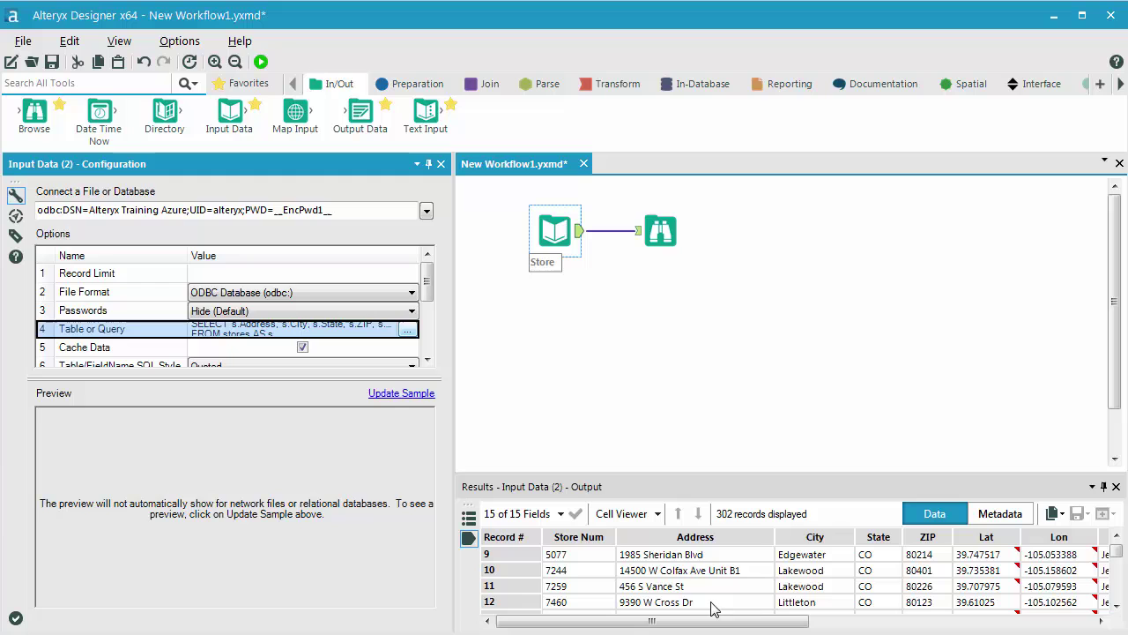
{"action": "left_click", "coordinate": [261, 61]}
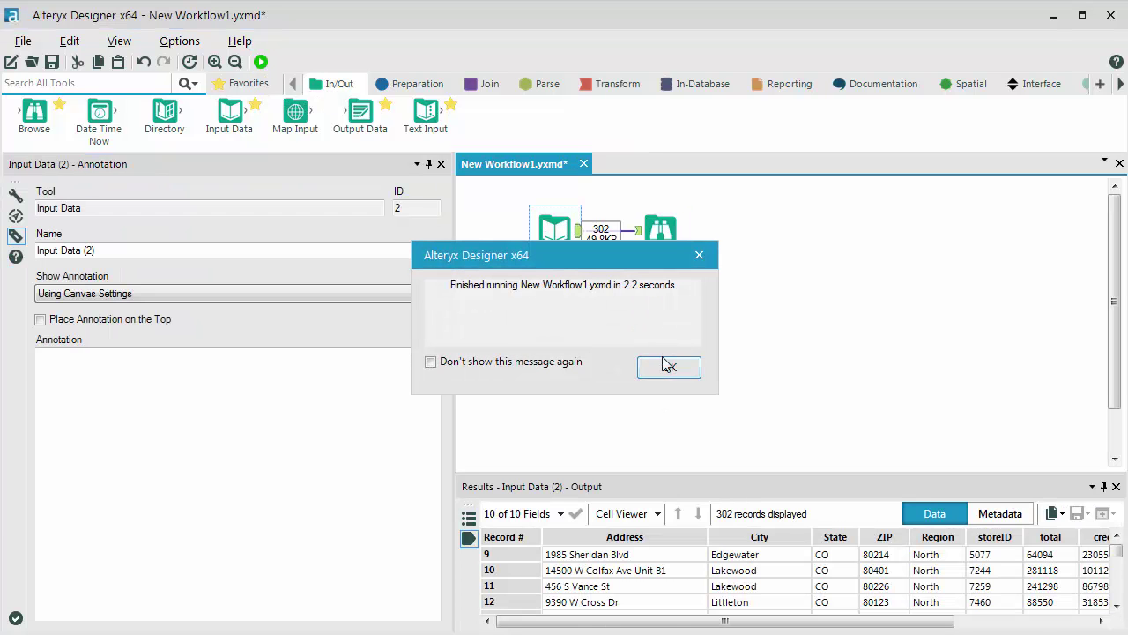
{"action": "left_click", "coordinate": [667, 365]}
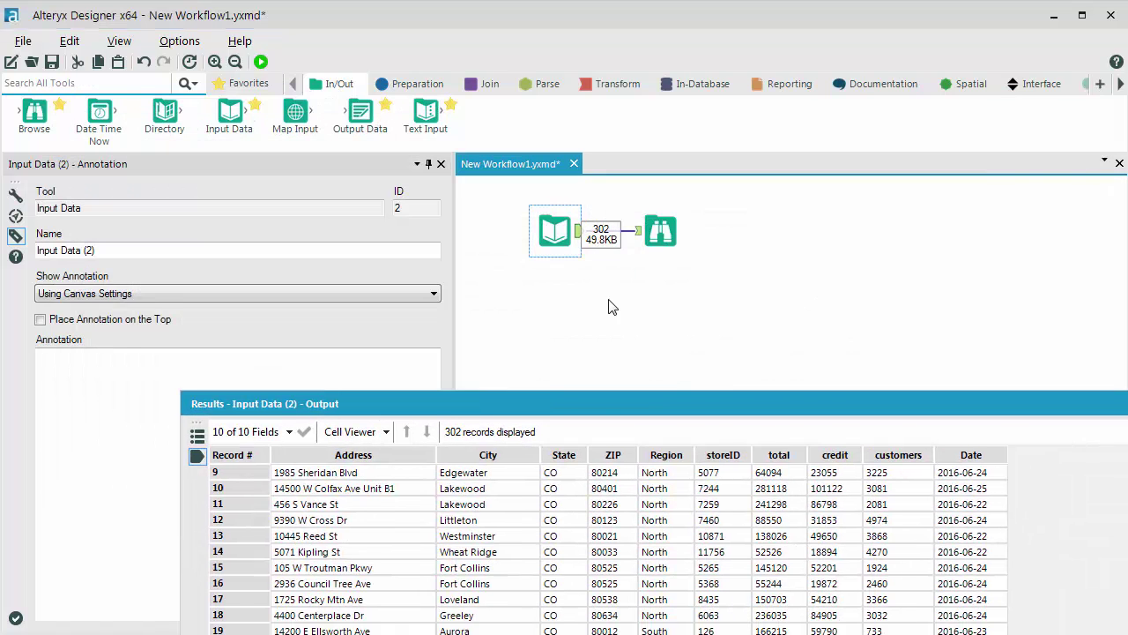